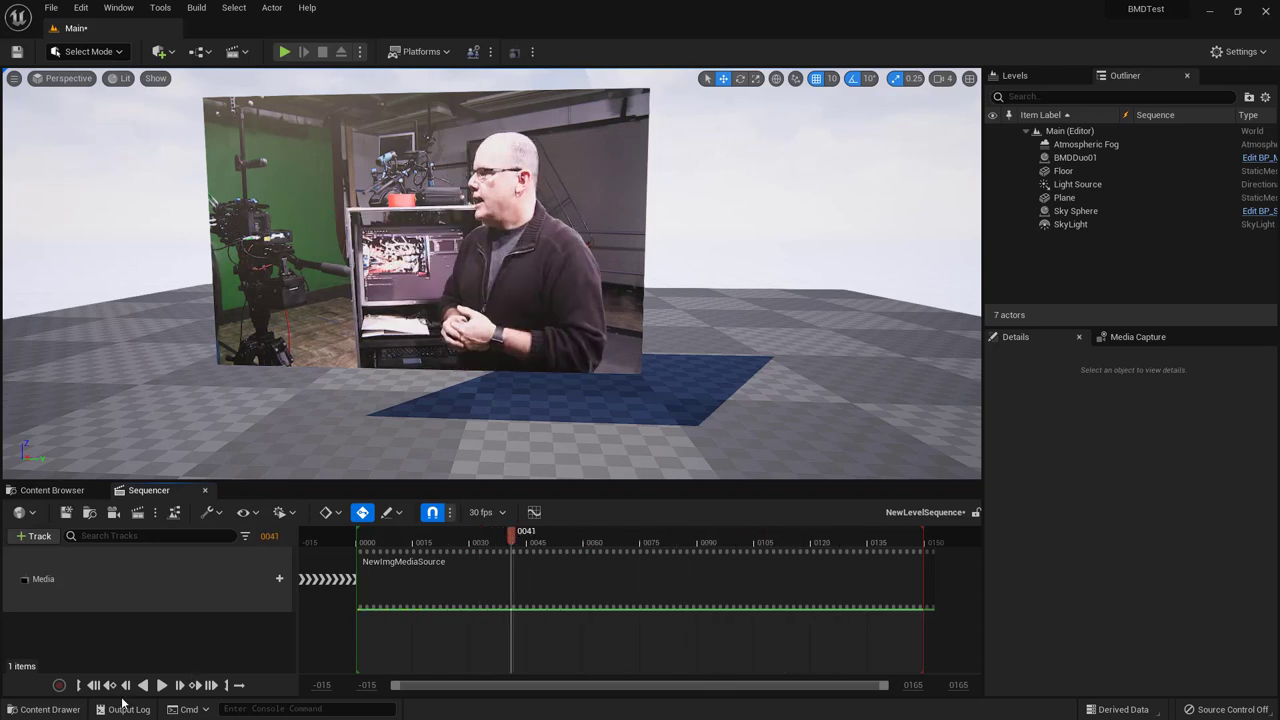
Play the JPEG sequence from frame 0000, pause it at 0105, then bring up the Media Plate Actor docs
left_click(93, 685)
left_click(161, 685)
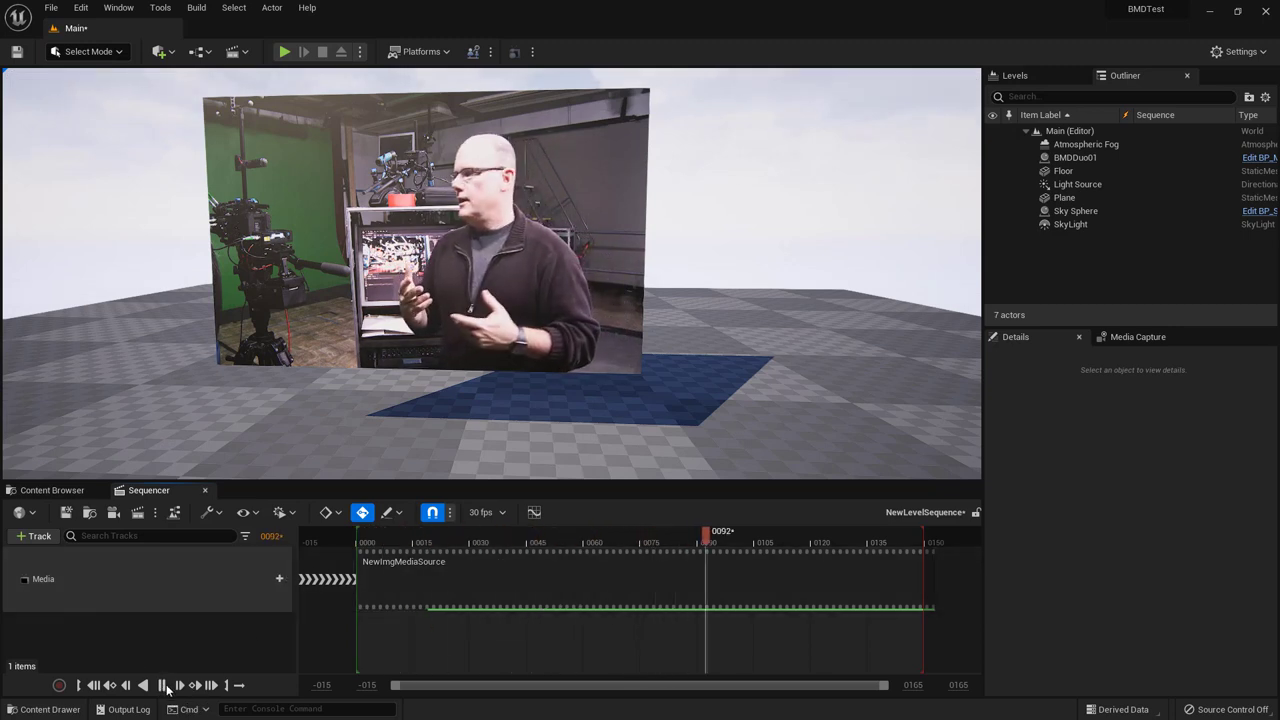
left_click(165, 686)
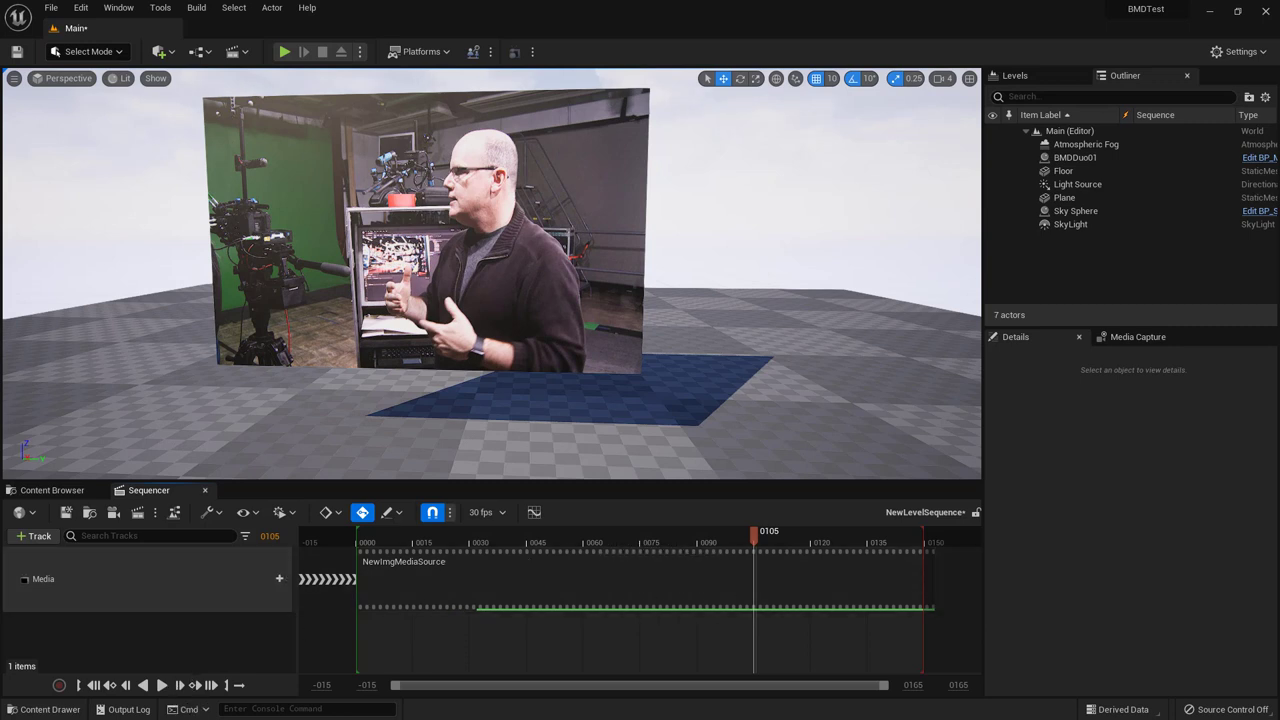
key("alt+Tab")
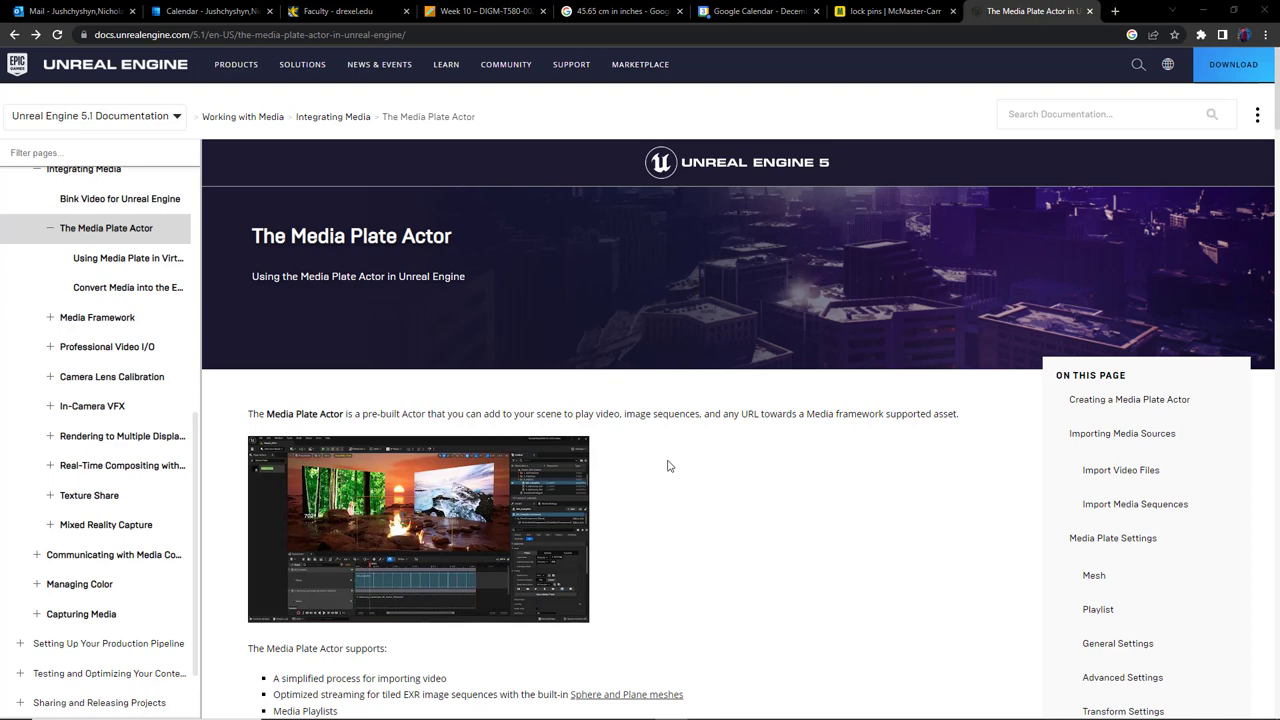
Switch the Media Plate Actor page to the Unreal Engine 5.0 Documentation version
left_click(133, 120)
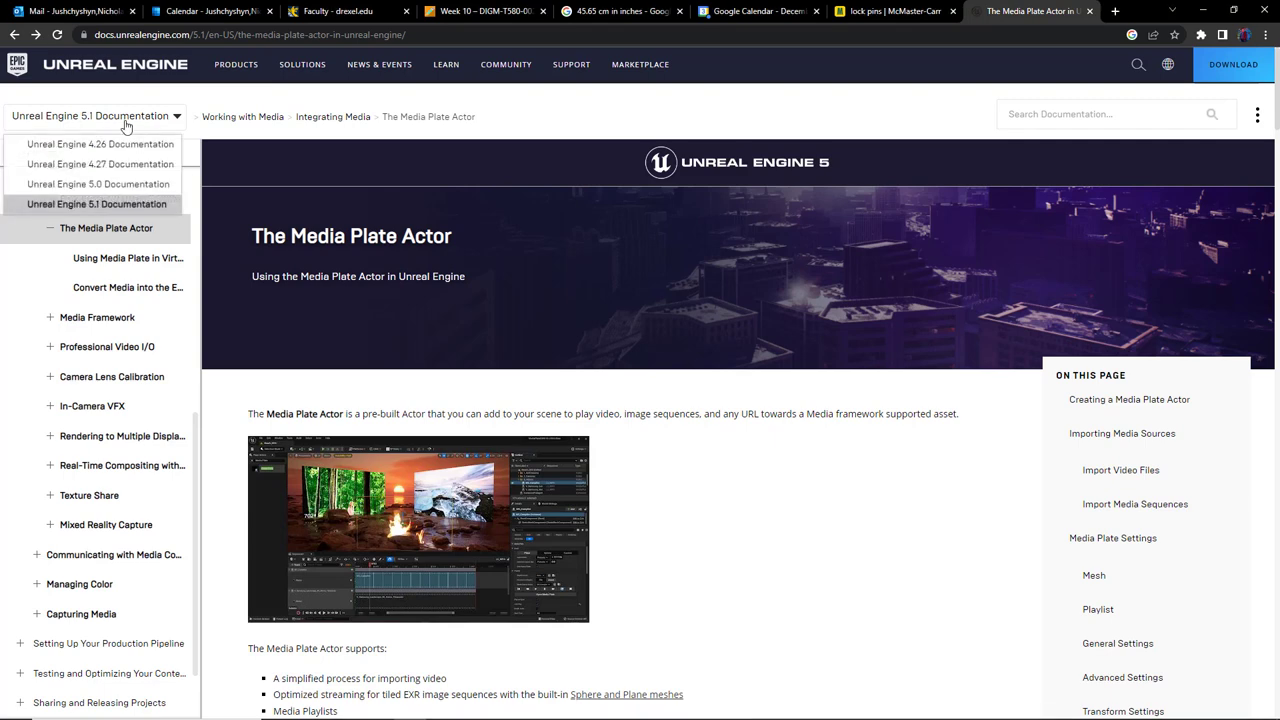
left_click(99, 185)
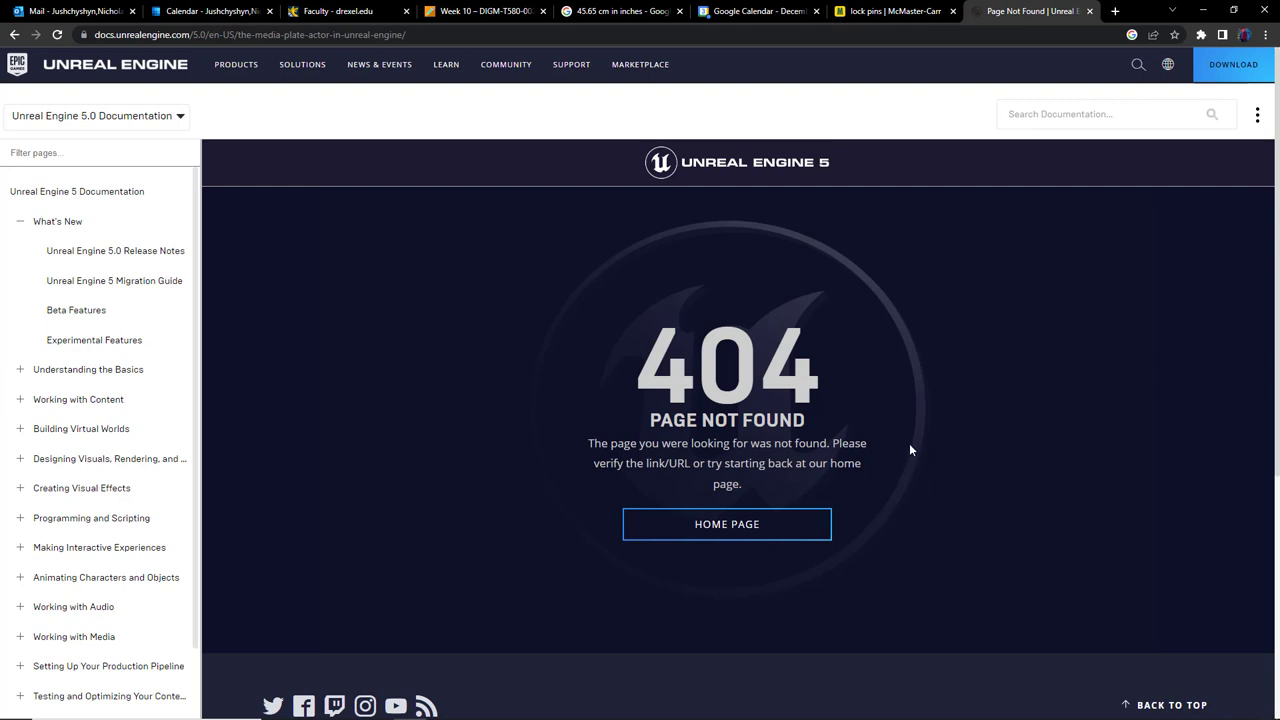
Set DCS-Demo.mp4 to export as a 1280x720 JPEG sequence into ImgSeqShot, and accept the settings
key("alt+Tab")
key("alt+Tab")
key("alt+Tab")
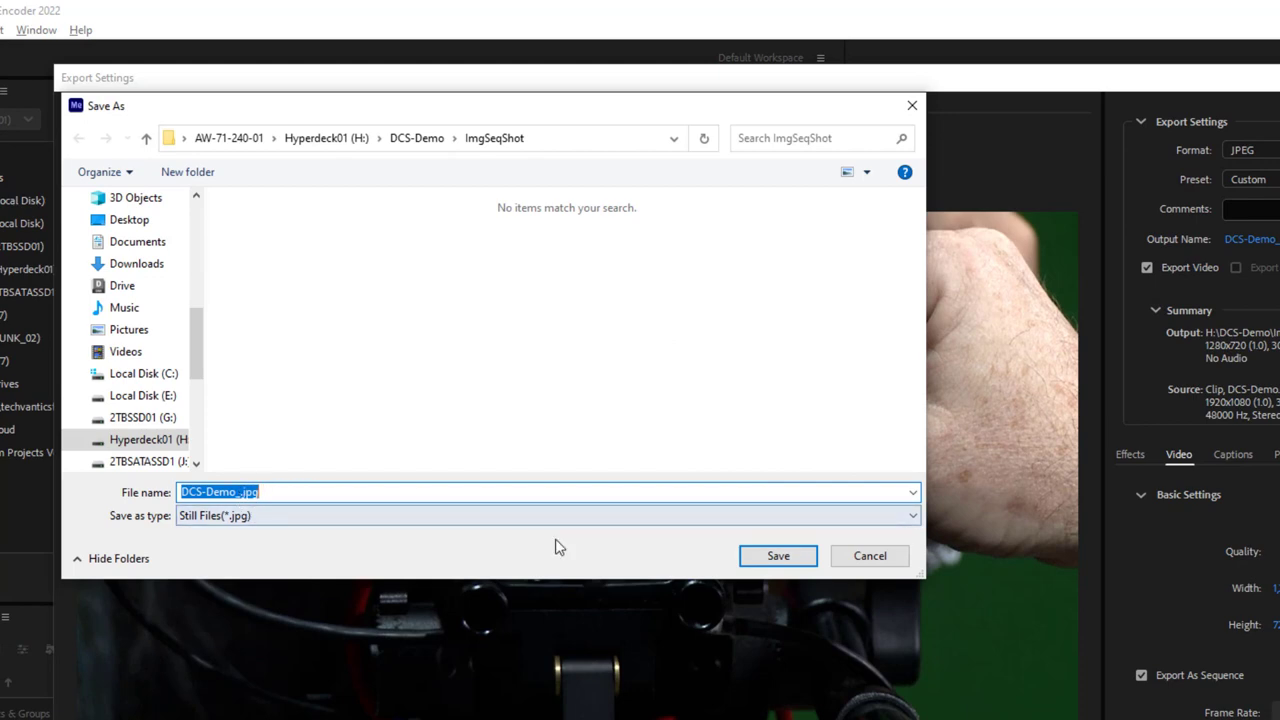
left_click(780, 558)
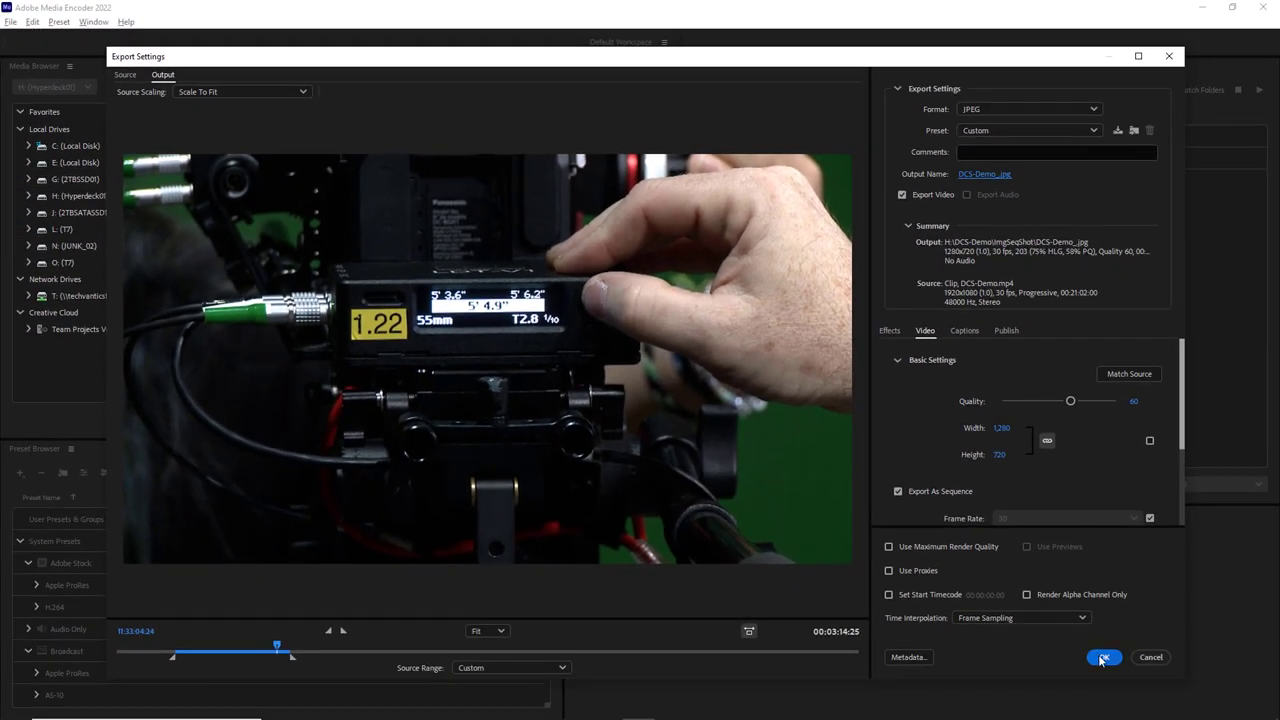
left_click(1101, 657)
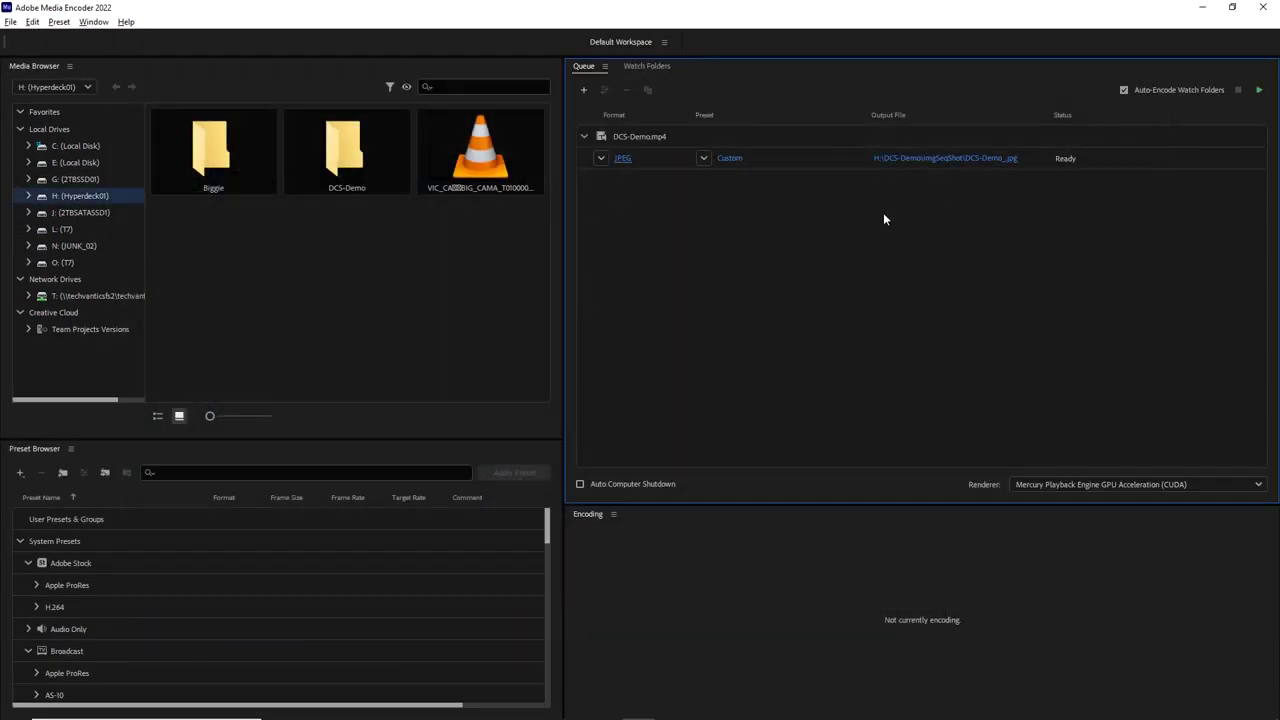
Start the Media Encoder queue to encode DCS-Demo.mp4 into JPEG frames
left_click(1259, 91)
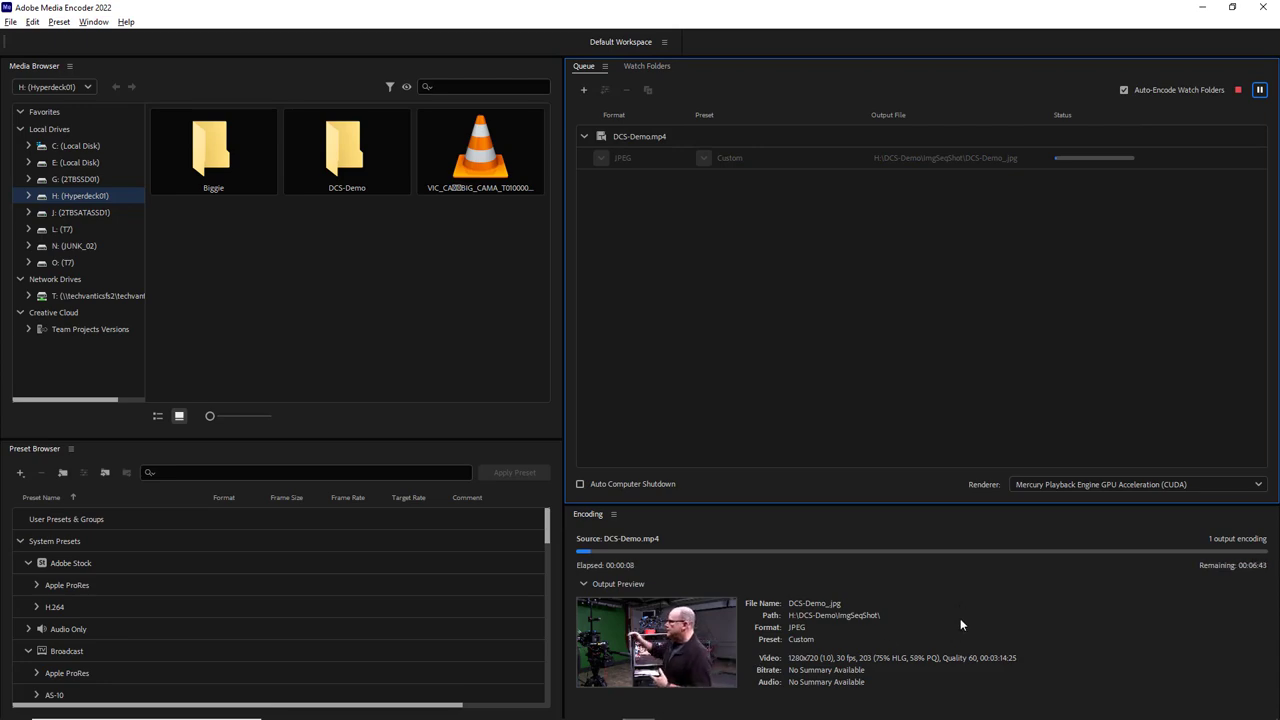
Scroll through the new DCS-Demo JPGs in ImgSeqShot, then switch back to the BMDTest Unreal editor
key("alt+Tab")
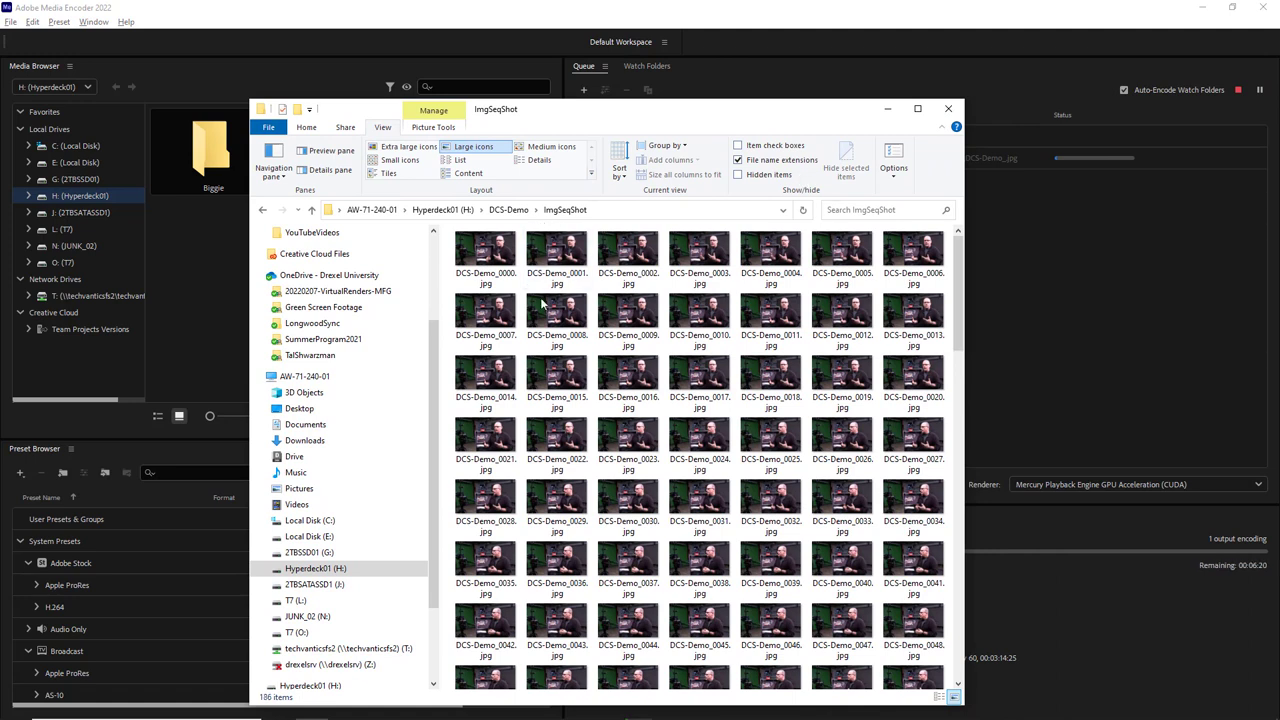
scroll(962, 435, "down", 3)
scroll(962, 435, "down", 5)
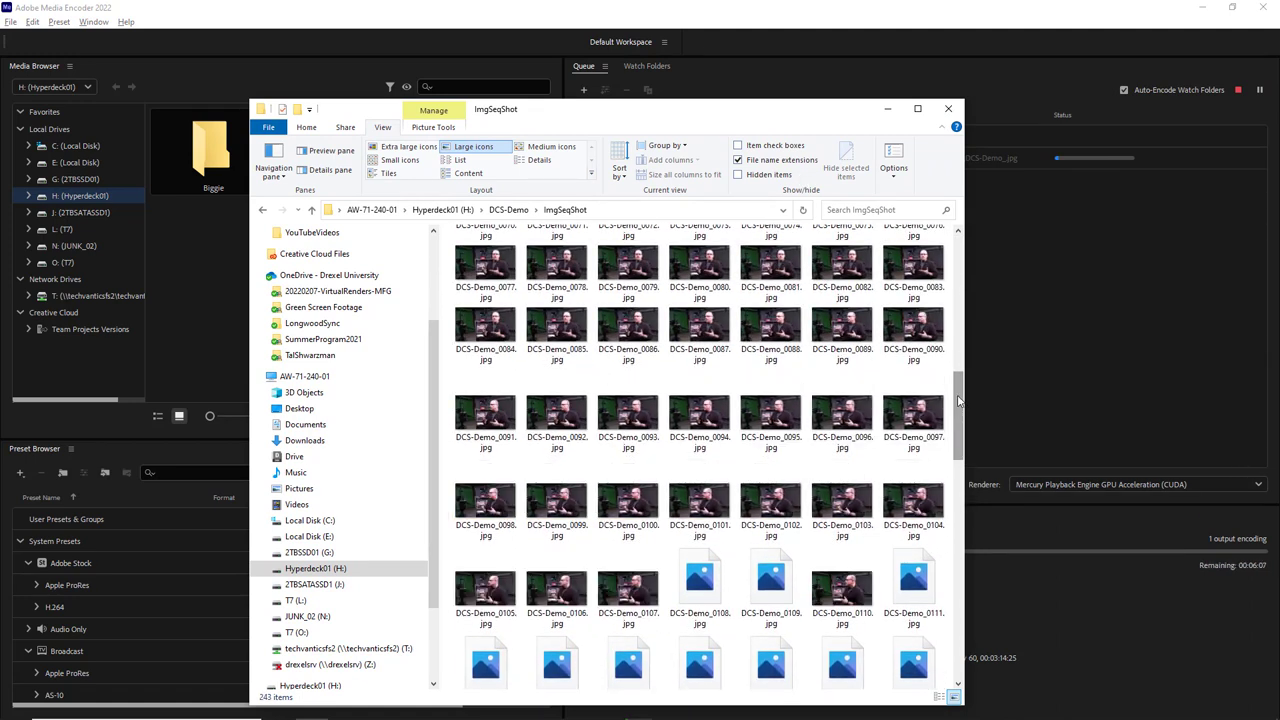
left_click_drag(960, 407, 955, 505)
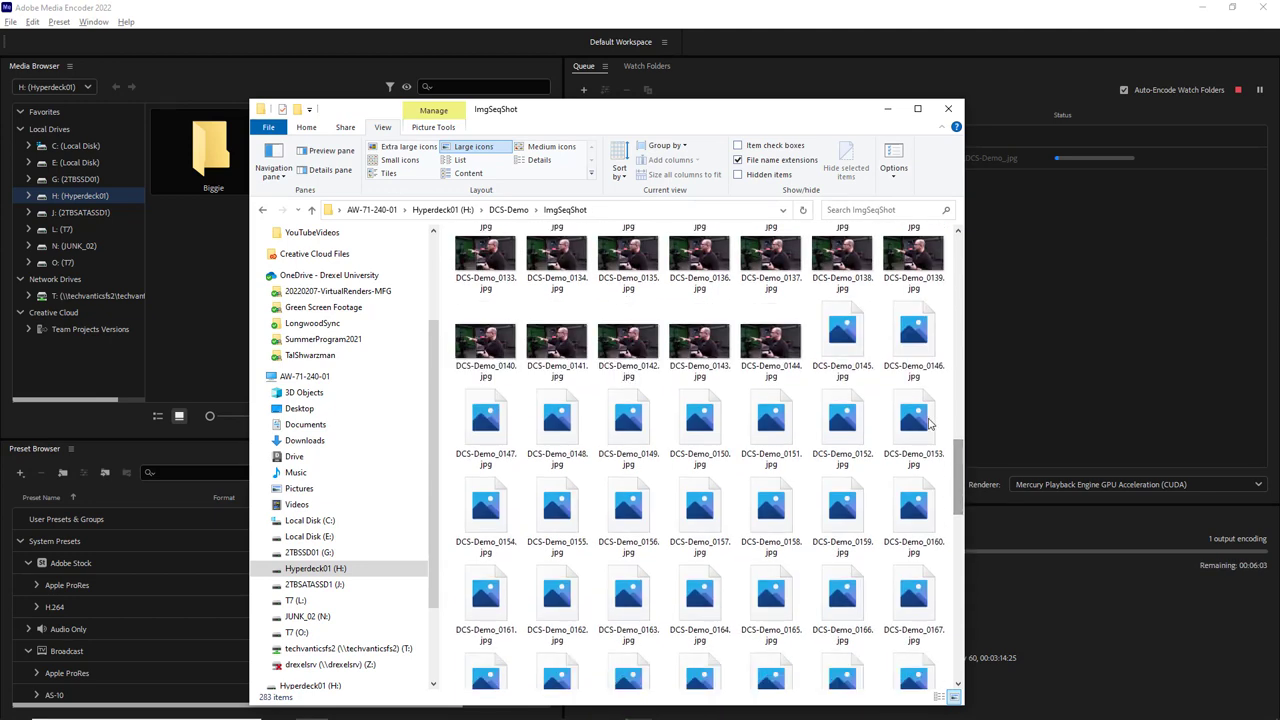
scroll(930, 413, "down", 20)
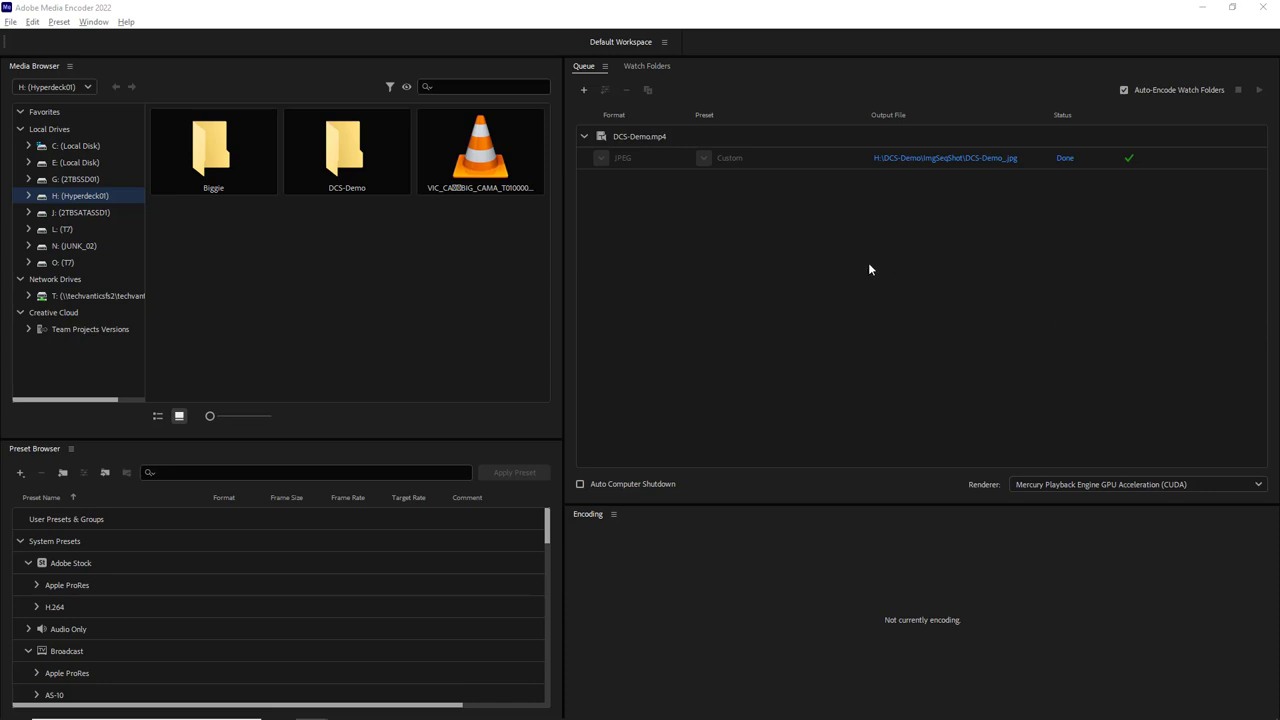
key("alt+Tab")
Create a Movies folder under Content in the BMDTest Content Browser, then return to the ImgSeqShot folder
left_click(657, 362)
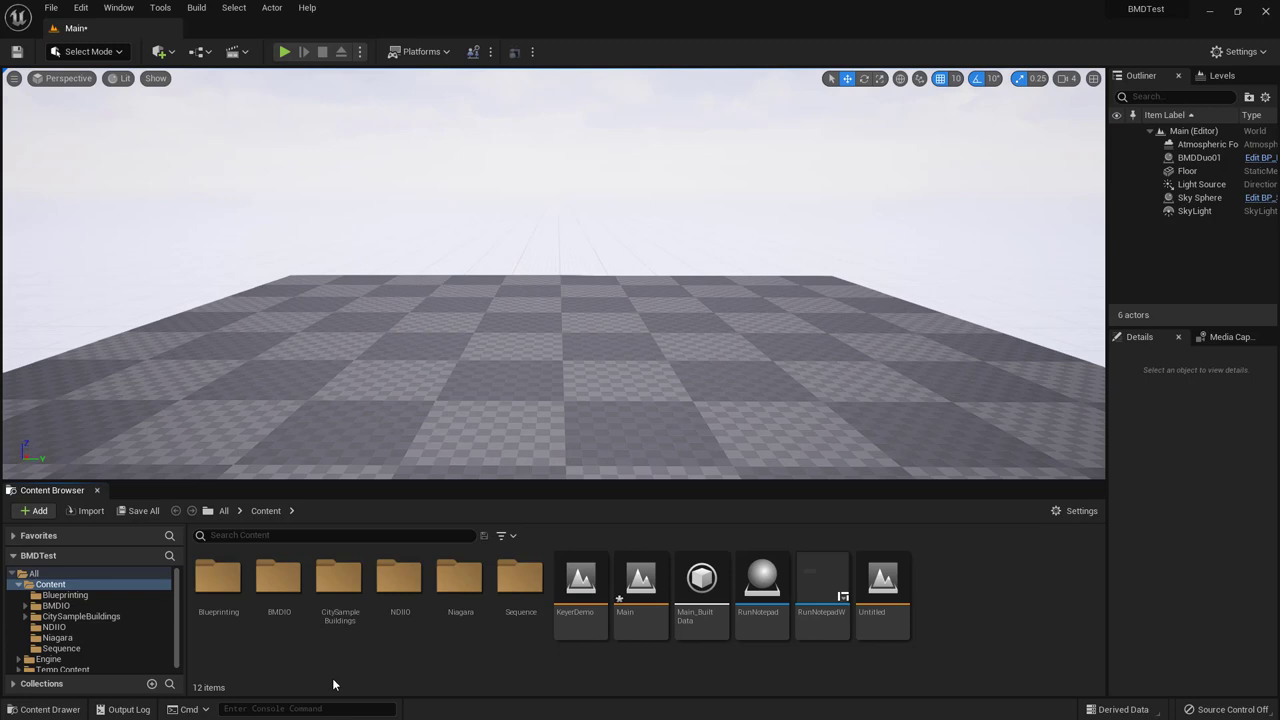
right_click(461, 669)
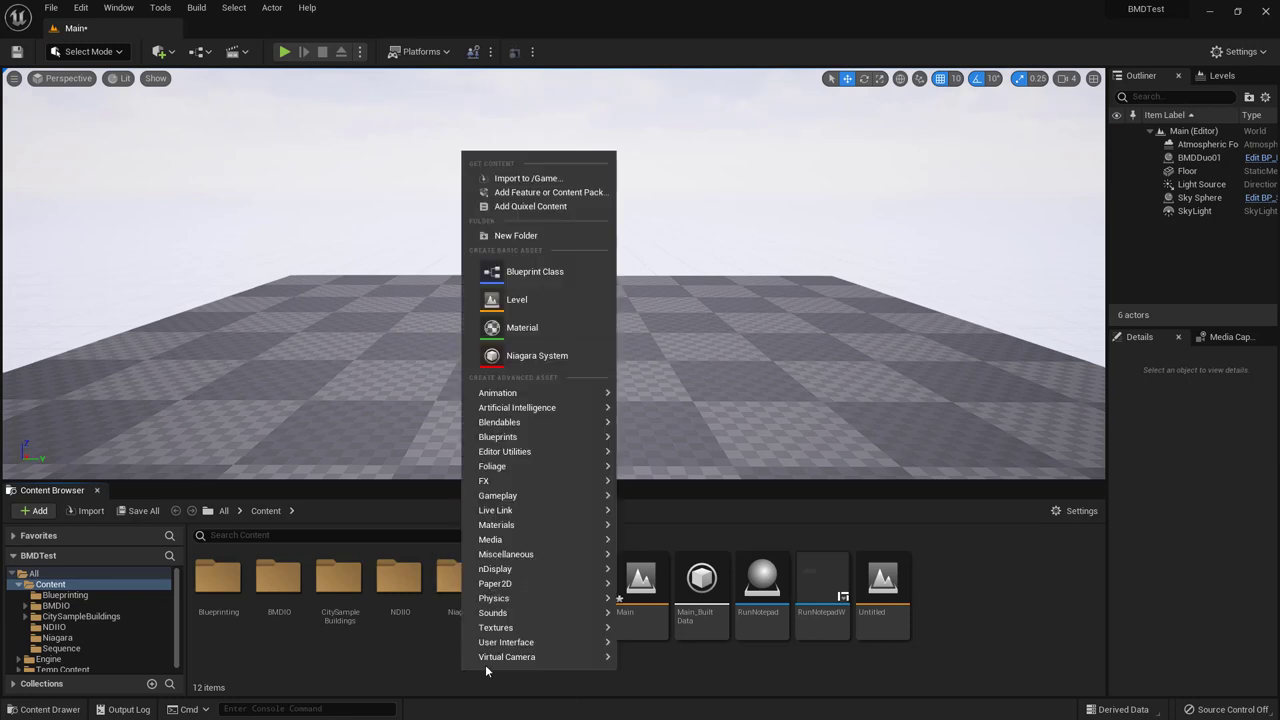
left_click(532, 235)
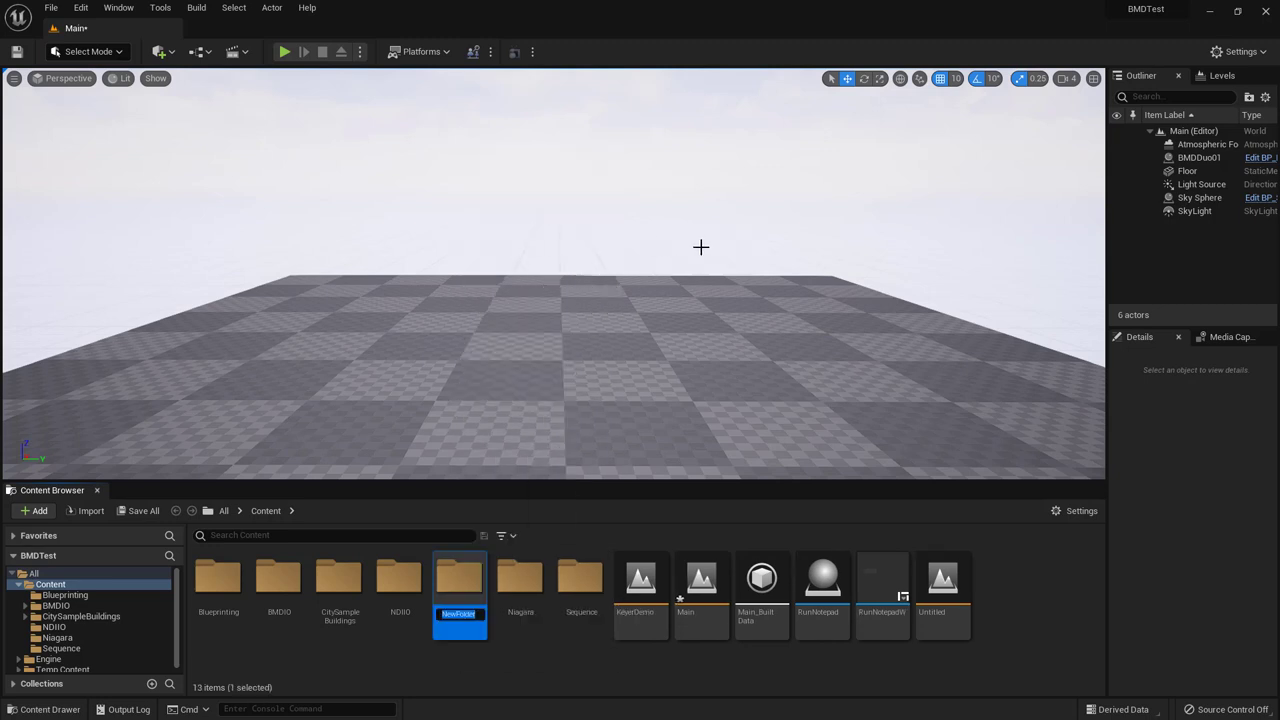
type("Movies")
key("Return")
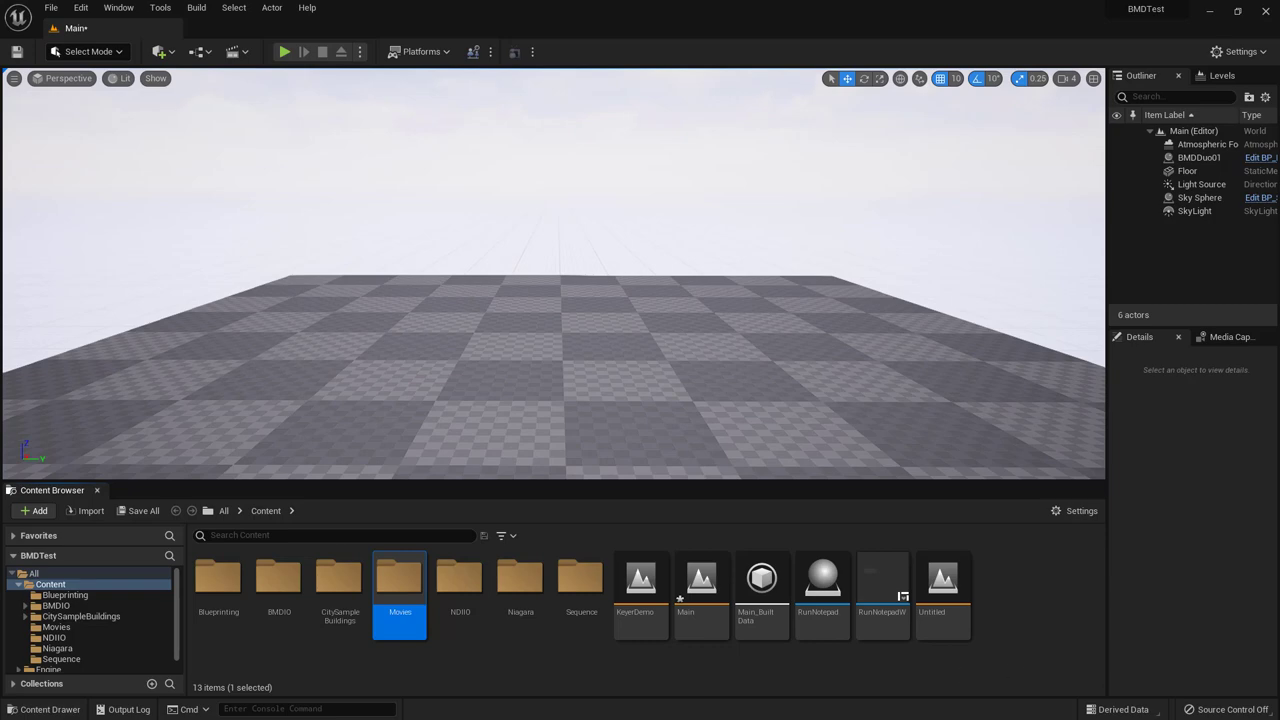
key("alt+Tab")
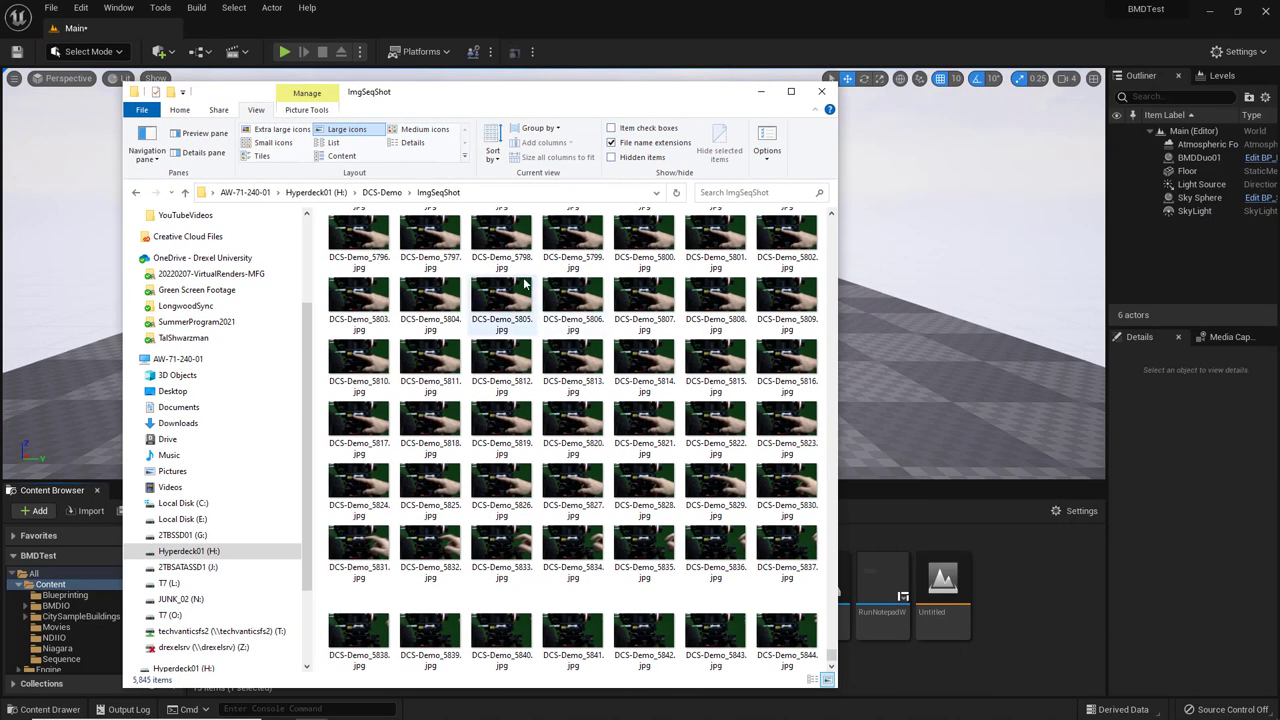
Go up to the DCS-Demo folder and copy the ImgSeqShot folder
left_click(382, 192)
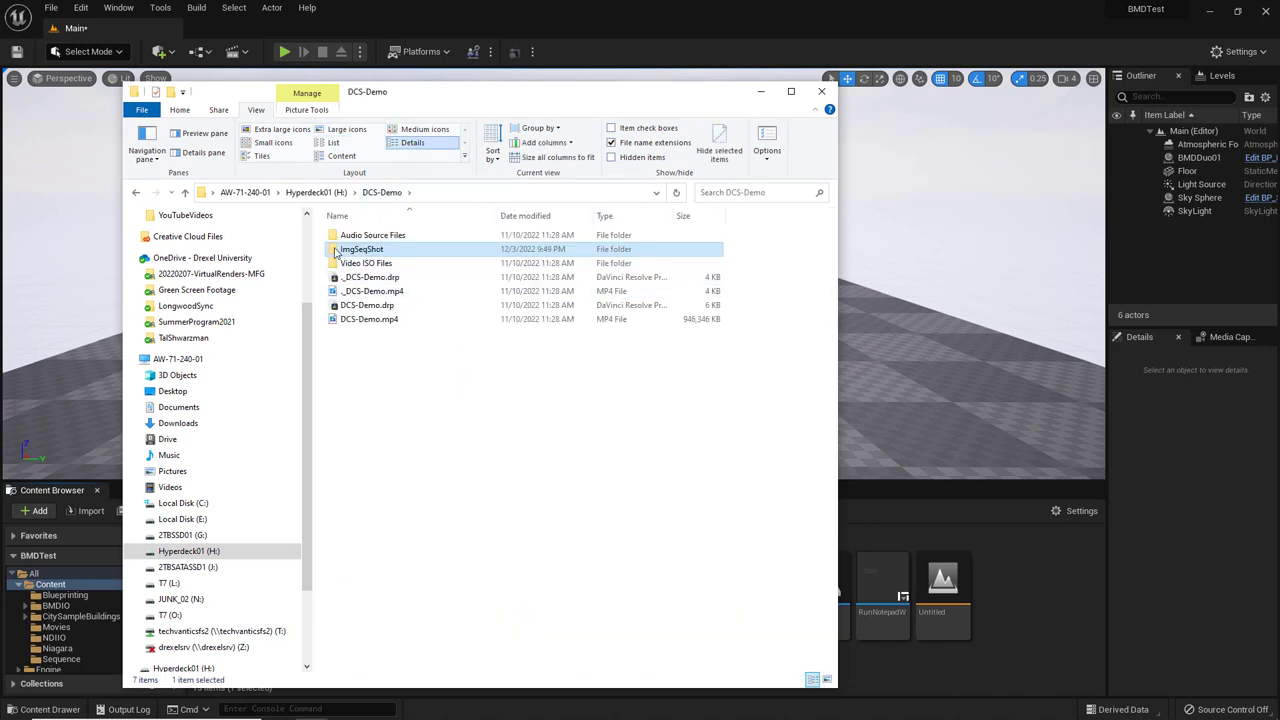
right_click(336, 250)
left_click(262, 580)
Paste ImgSeqShot into the BMDTest project's Content\Movies folder
key("alt+Tab")
left_click_drag(986, 134, 791, 129)
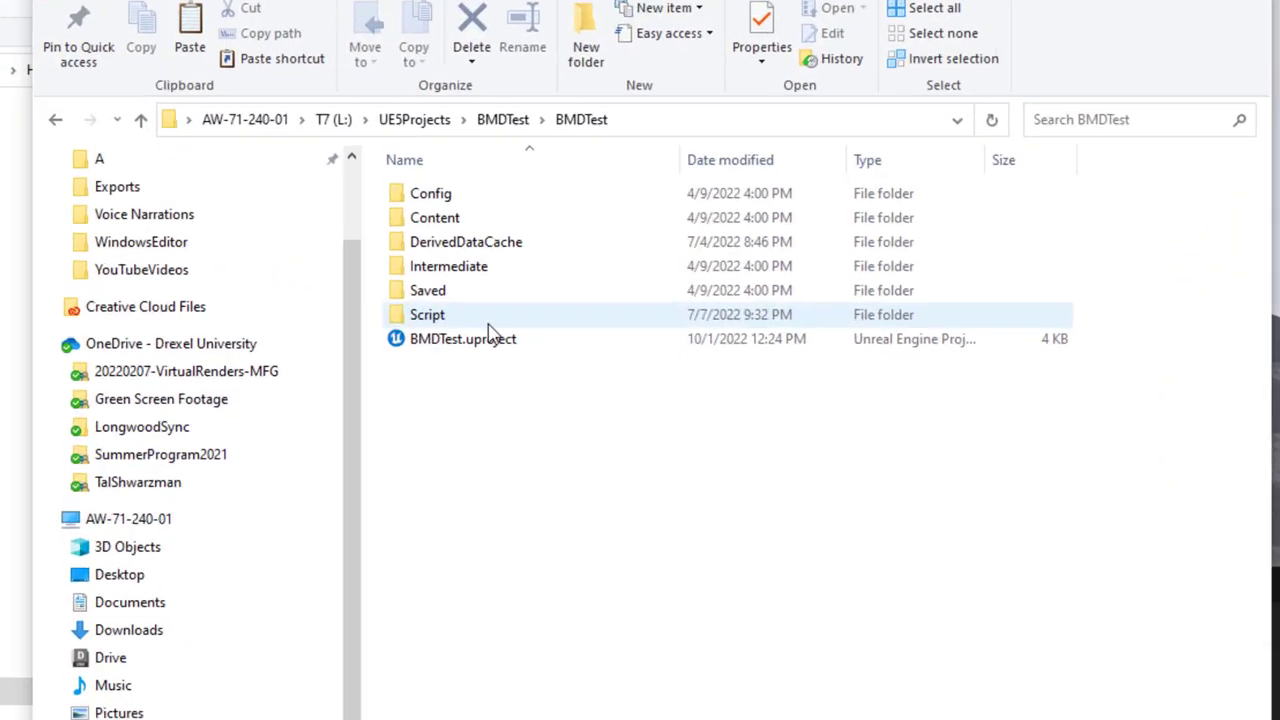
double_click(418, 217)
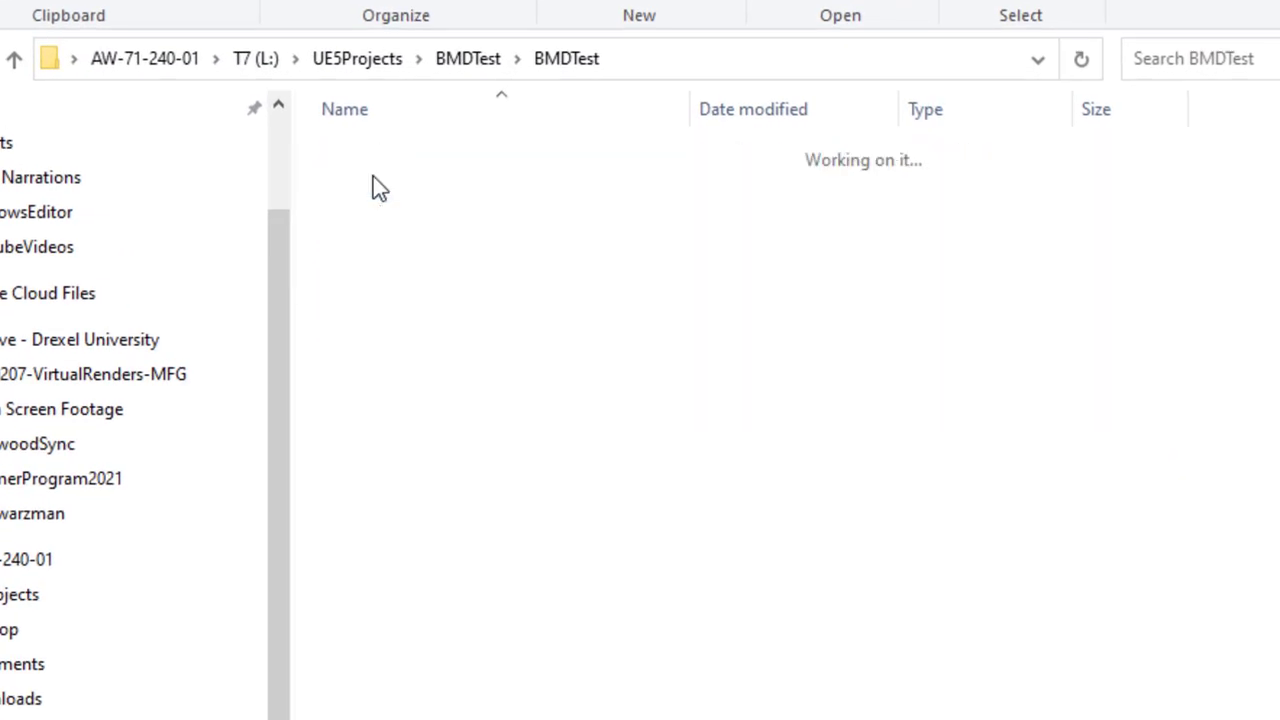
double_click(370, 300)
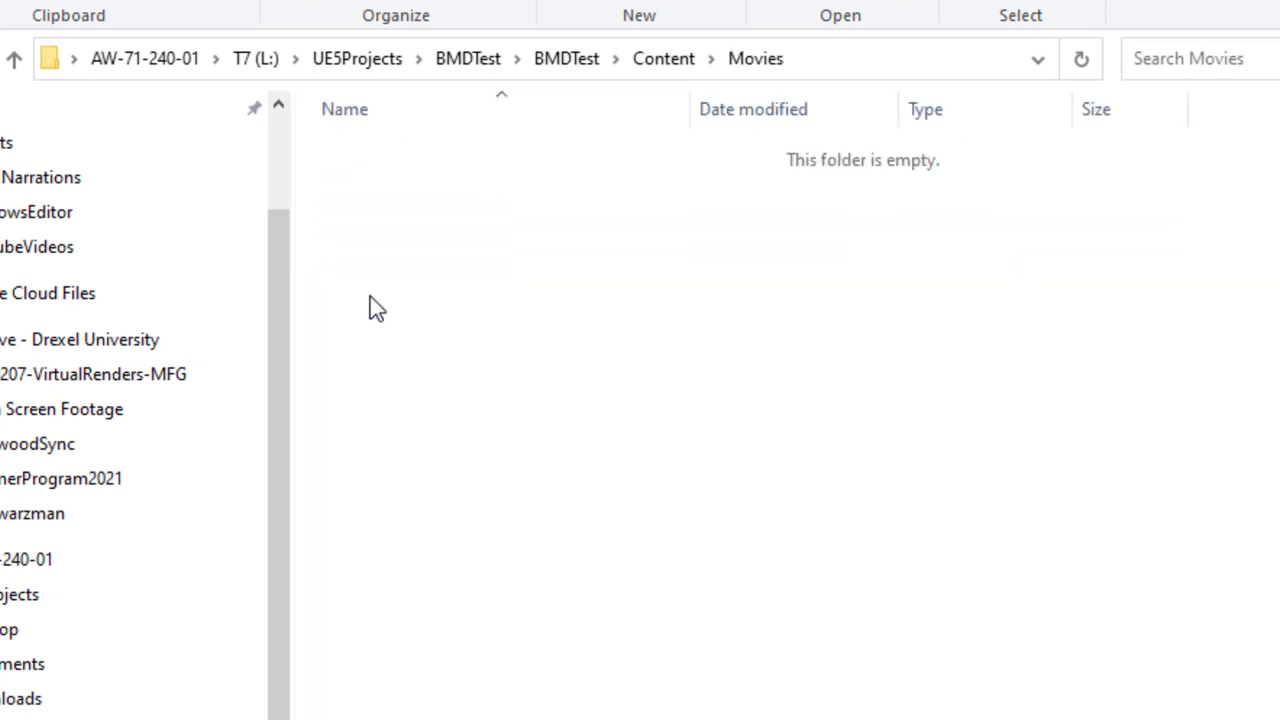
right_click(519, 317)
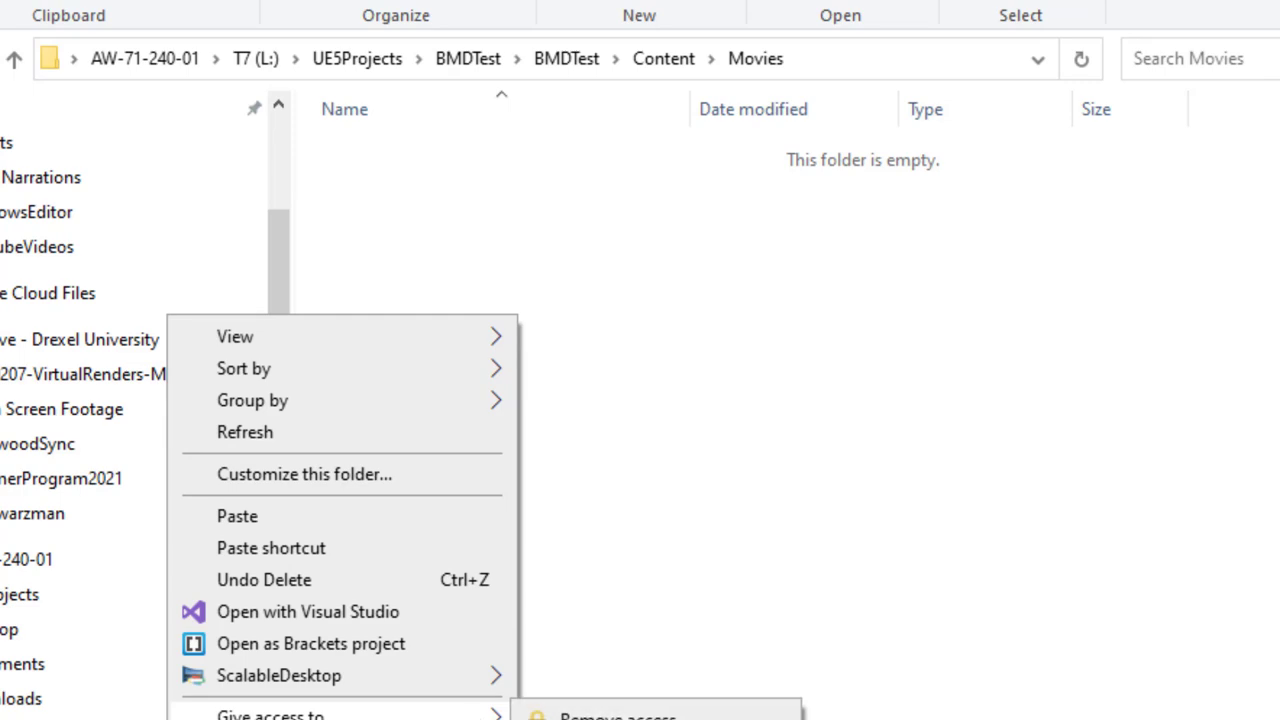
left_click(313, 516)
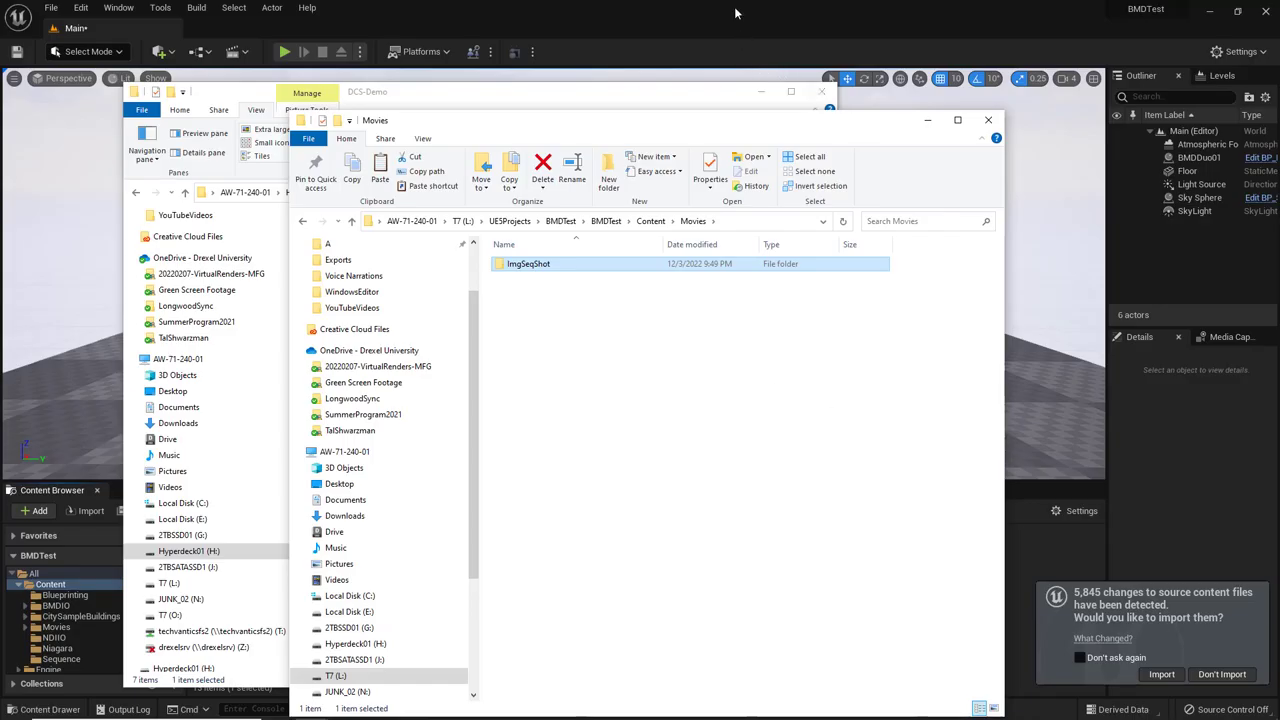
Back in the Unreal editor, decline importing the 5,845 detected source changes
left_click(776, 44)
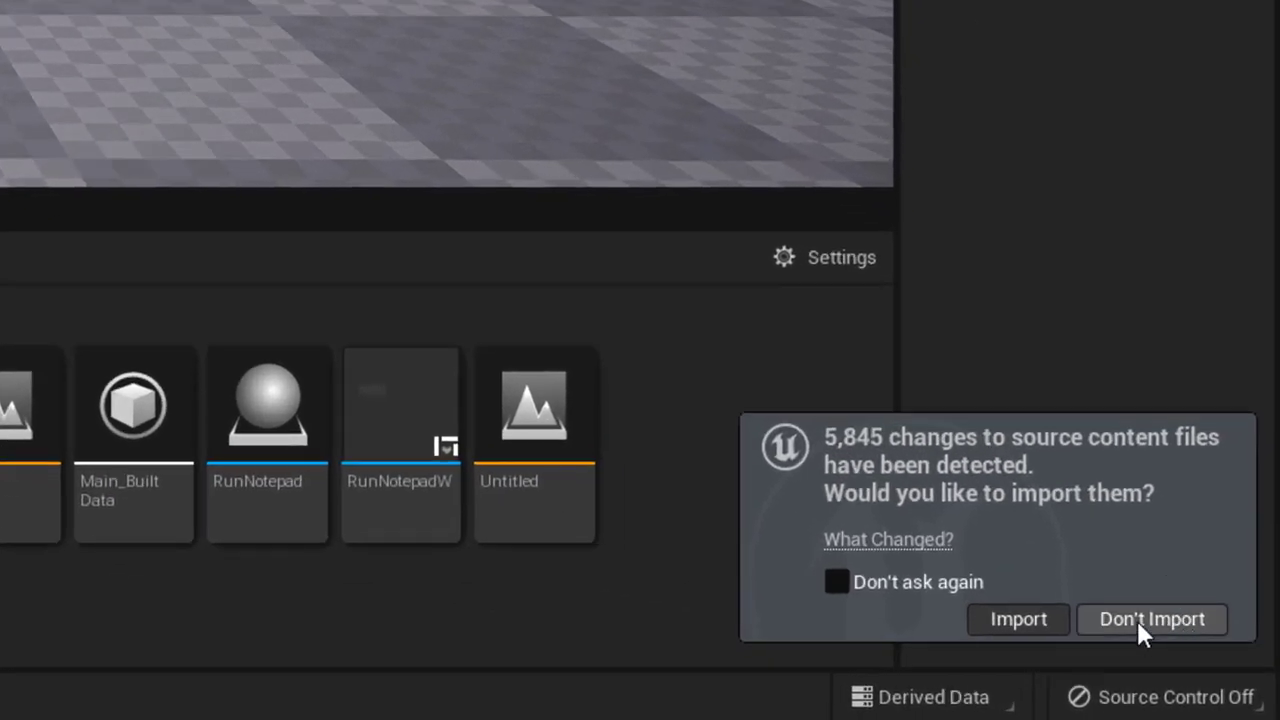
left_click(1138, 619)
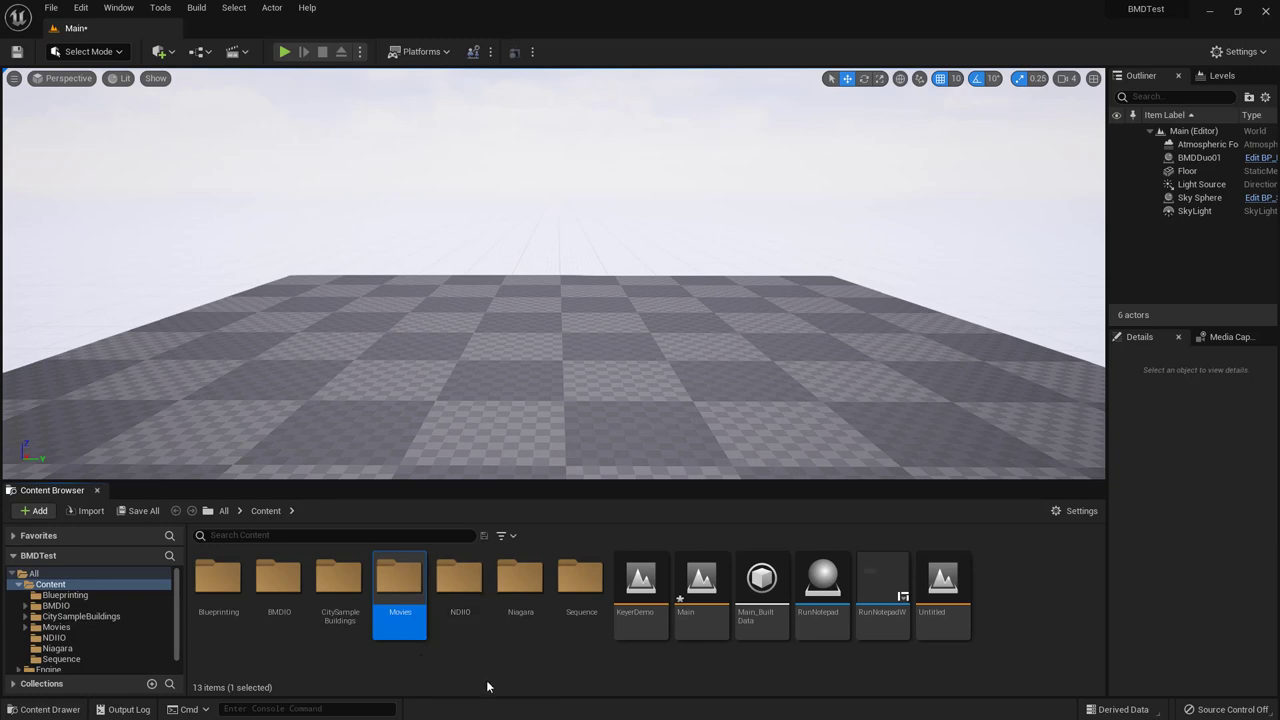
In Movies/ImgSeqShot, add an Img Media Source and keep the default name NewImgMediaSource
double_click(403, 578)
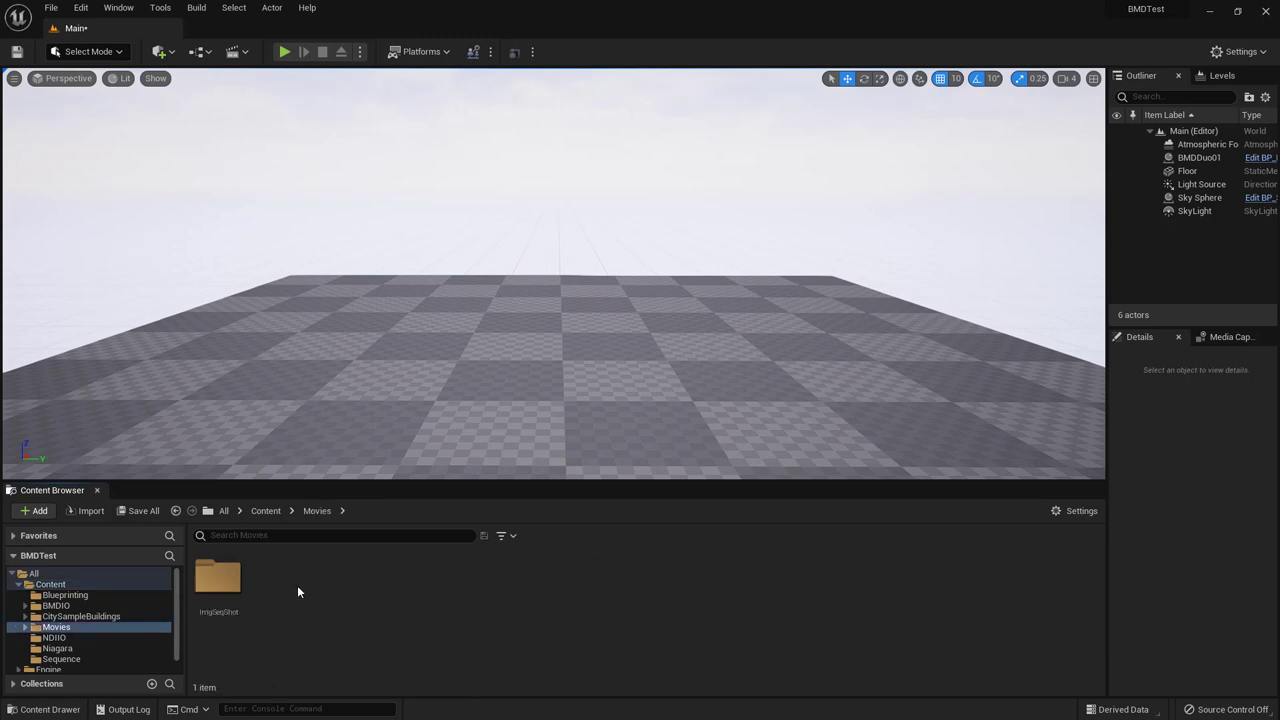
double_click(216, 582)
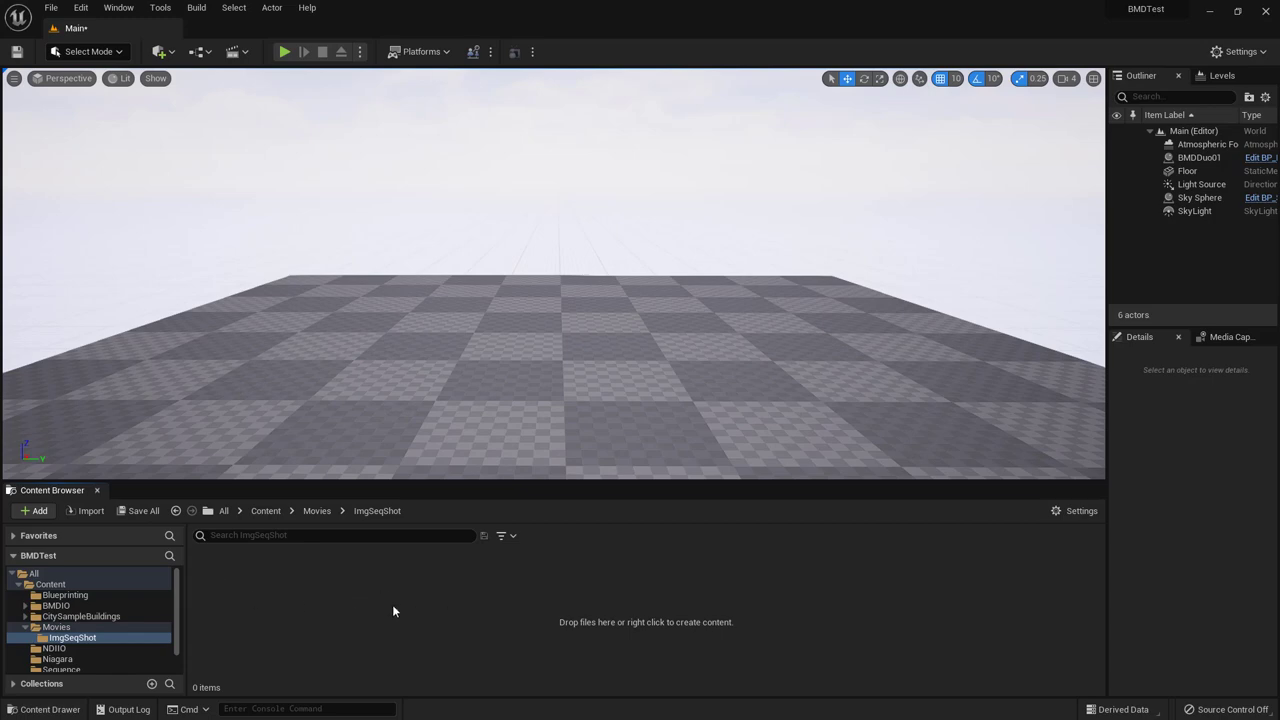
right_click(287, 614)
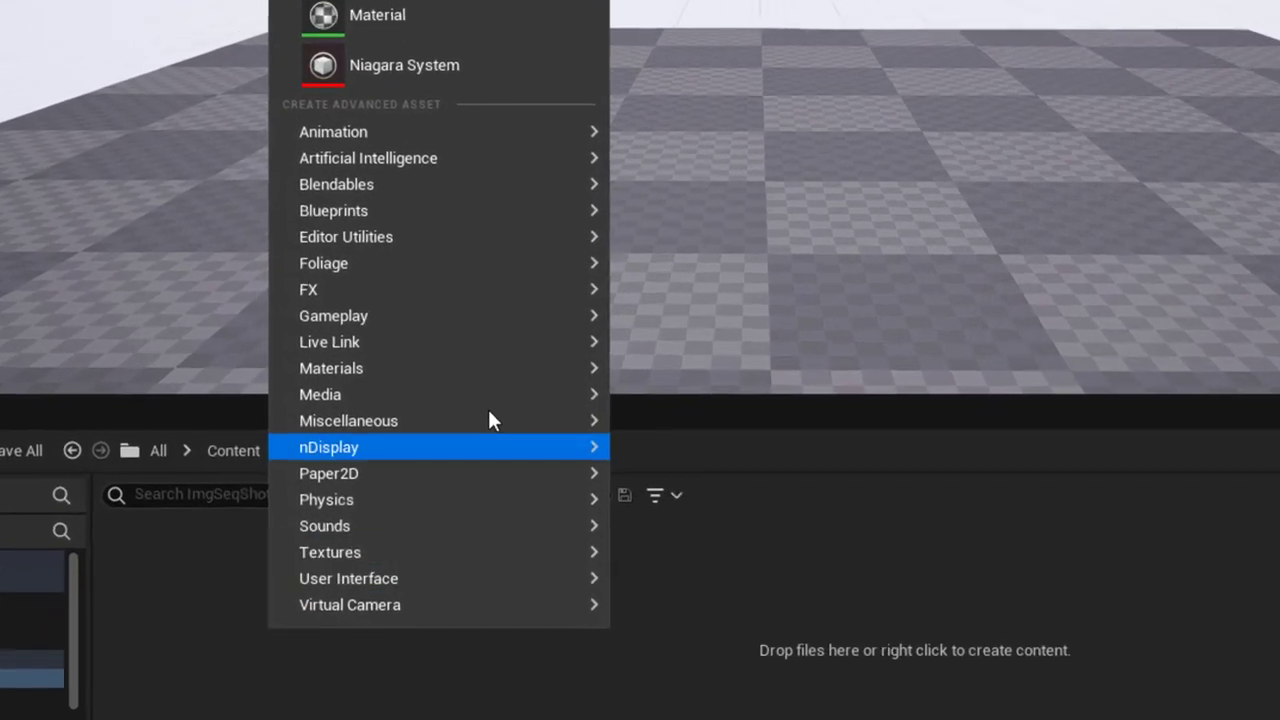
mouse_move(402, 477)
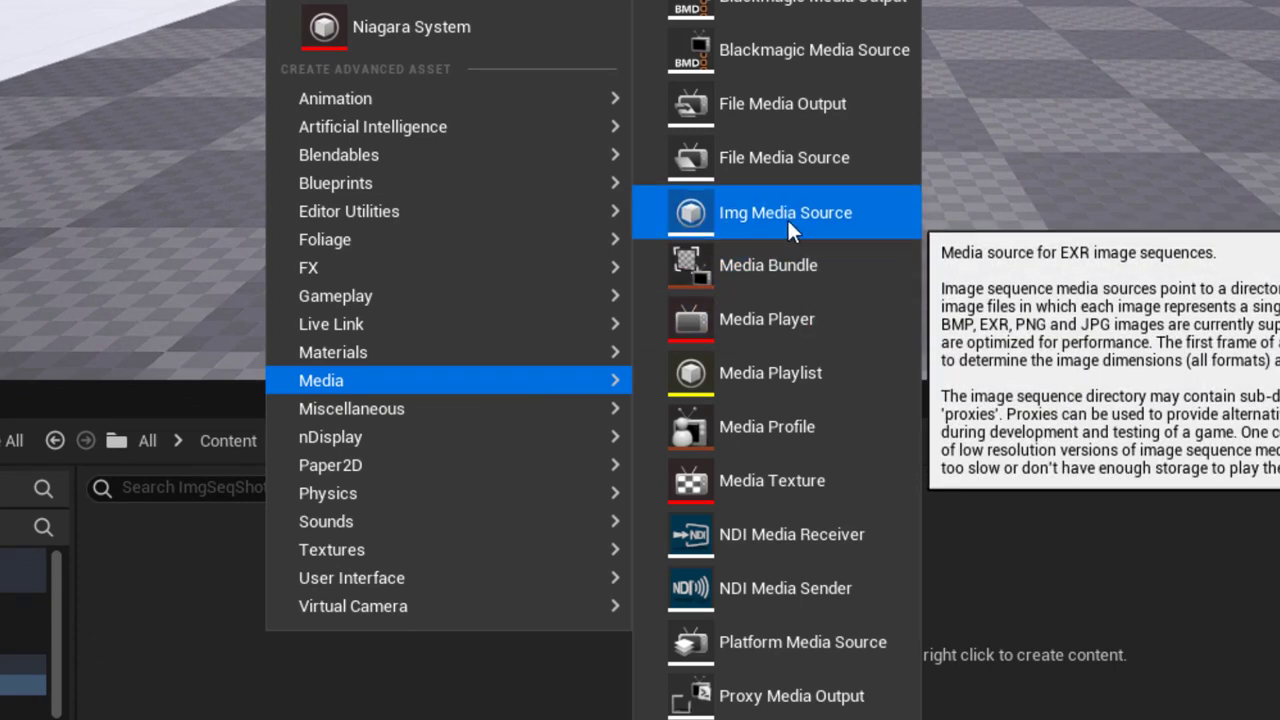
left_click(787, 217)
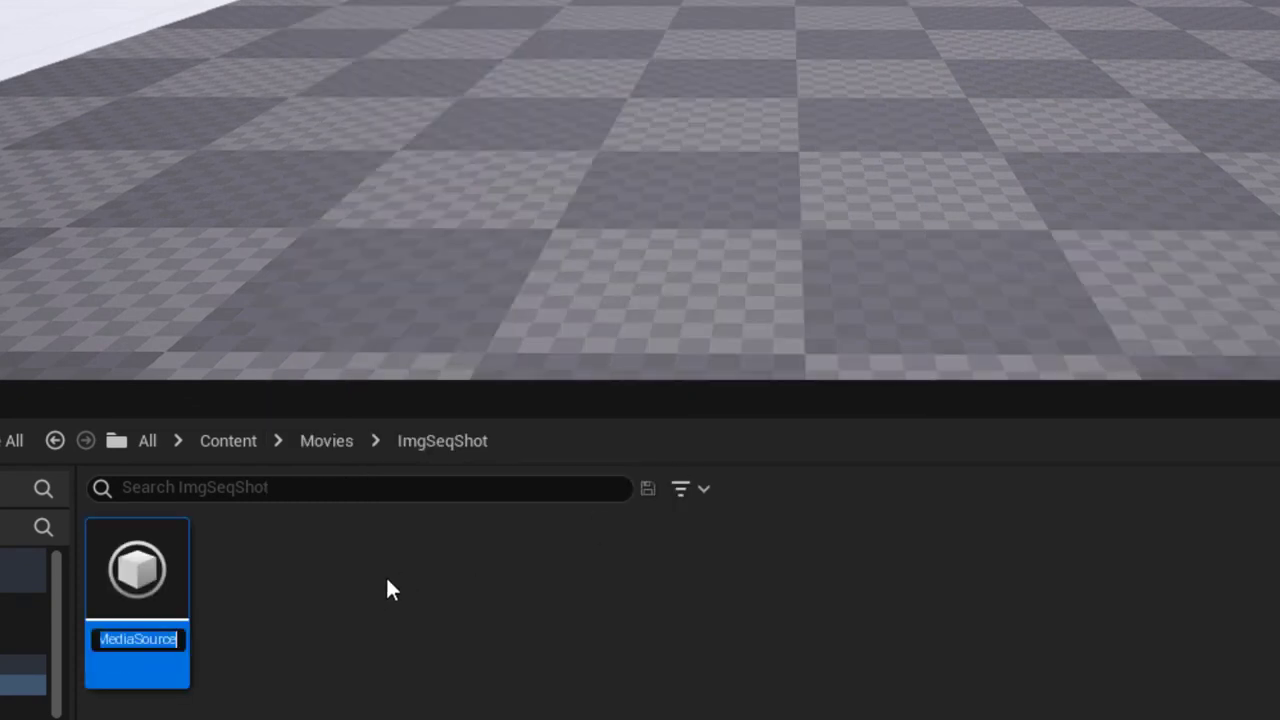
key("Return")
Set NewImgMediaSource's Sequence Path to the ImgSeqShot folder via DCS-Demo_0000.jpg
double_click(136, 591)
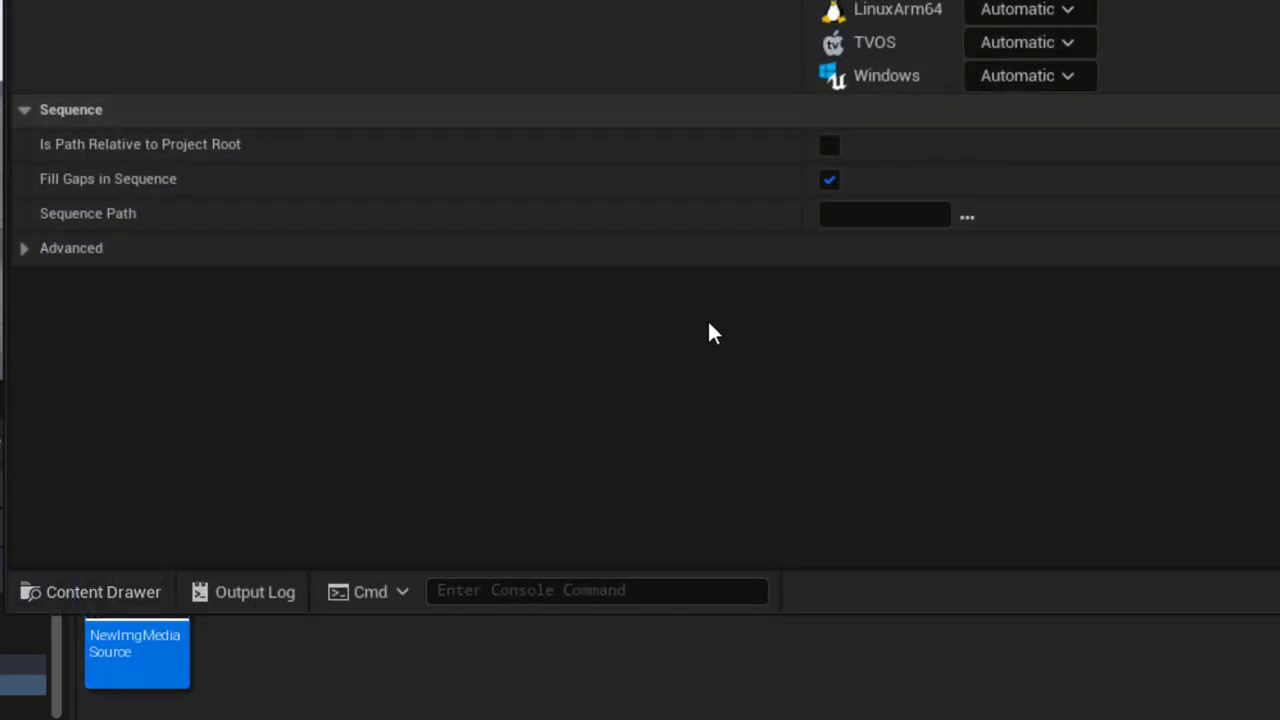
mouse_move(146, 232)
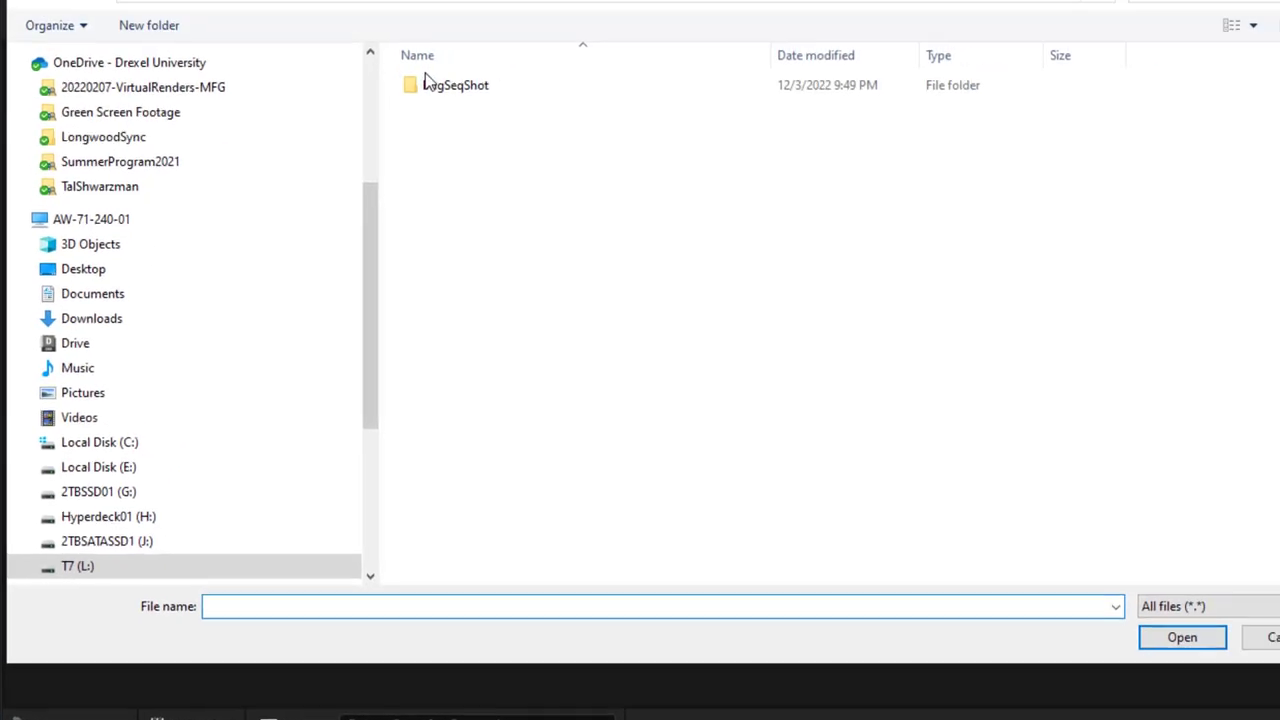
left_click(407, 150)
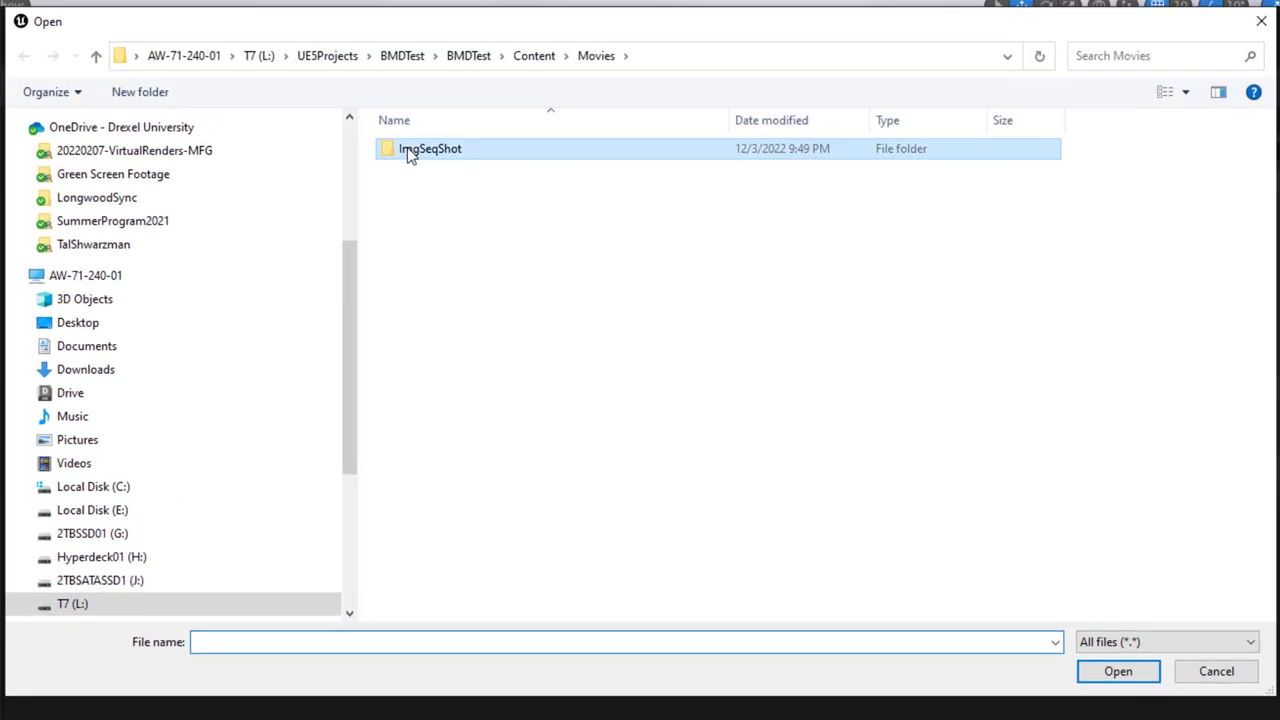
double_click(407, 148)
left_click(413, 198)
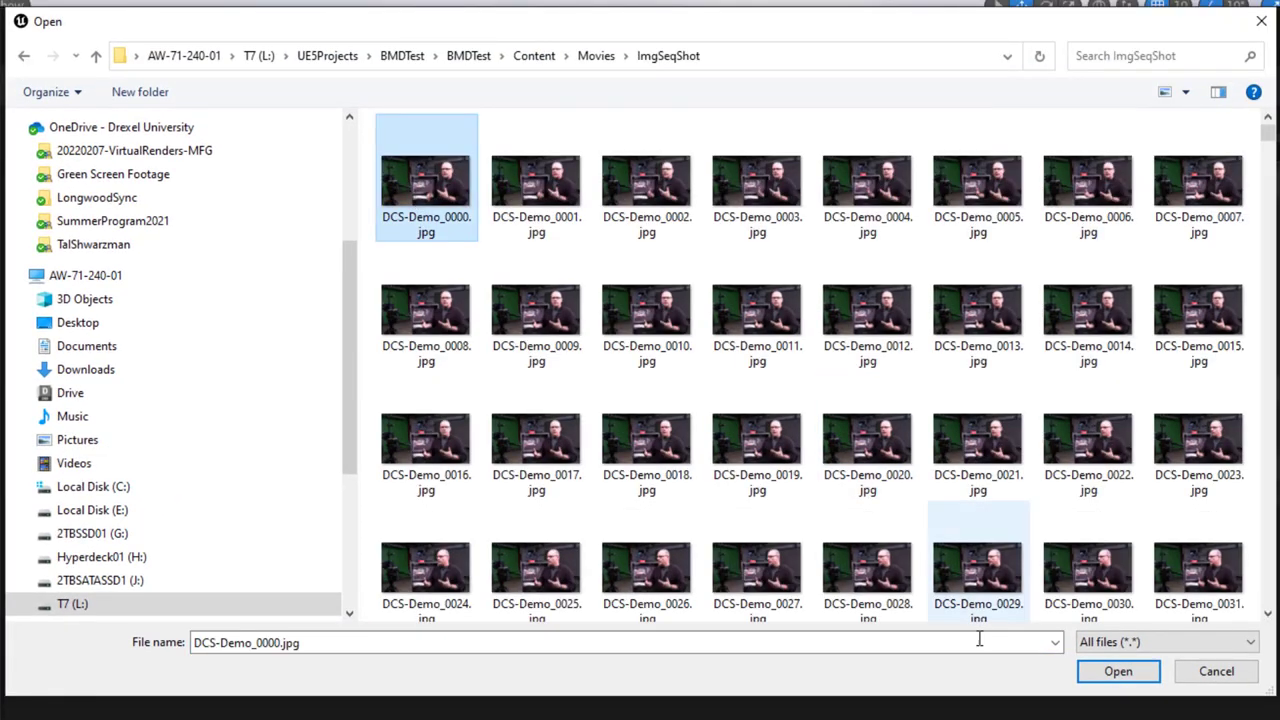
left_click(1118, 674)
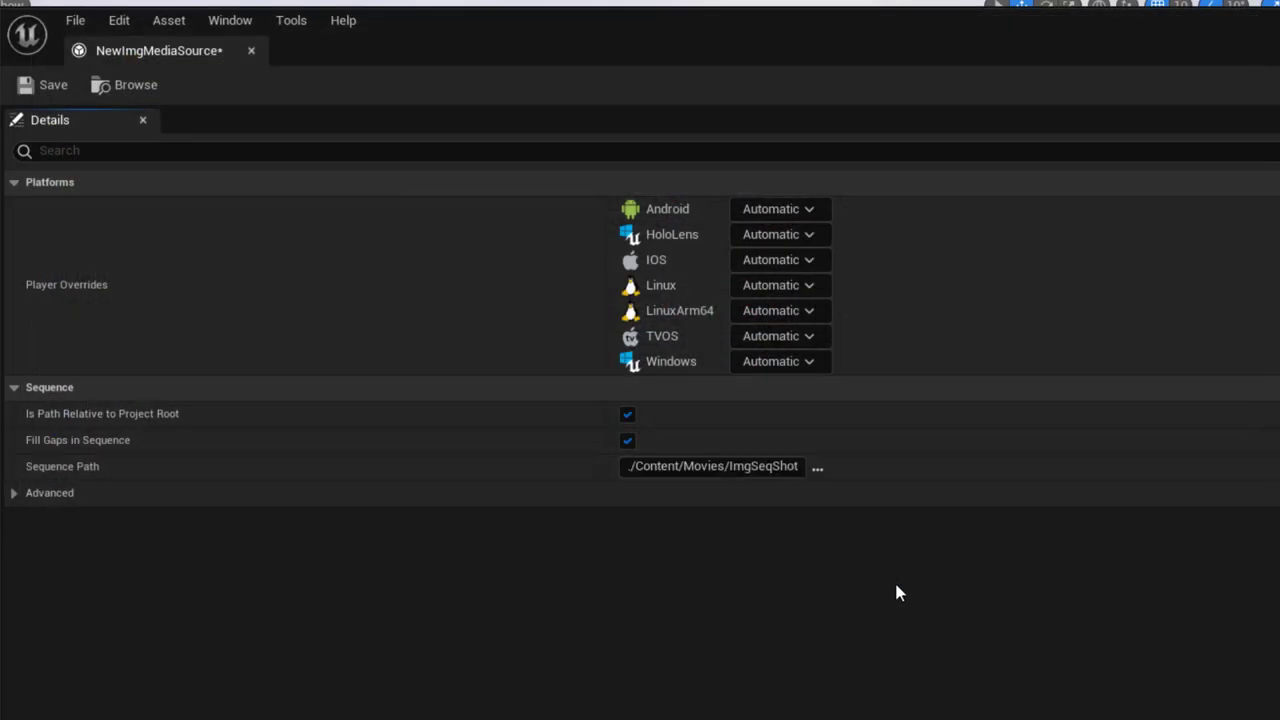
Set the Frame Rate Override to 30 fps, save the asset, and close its editor
left_click(14, 493)
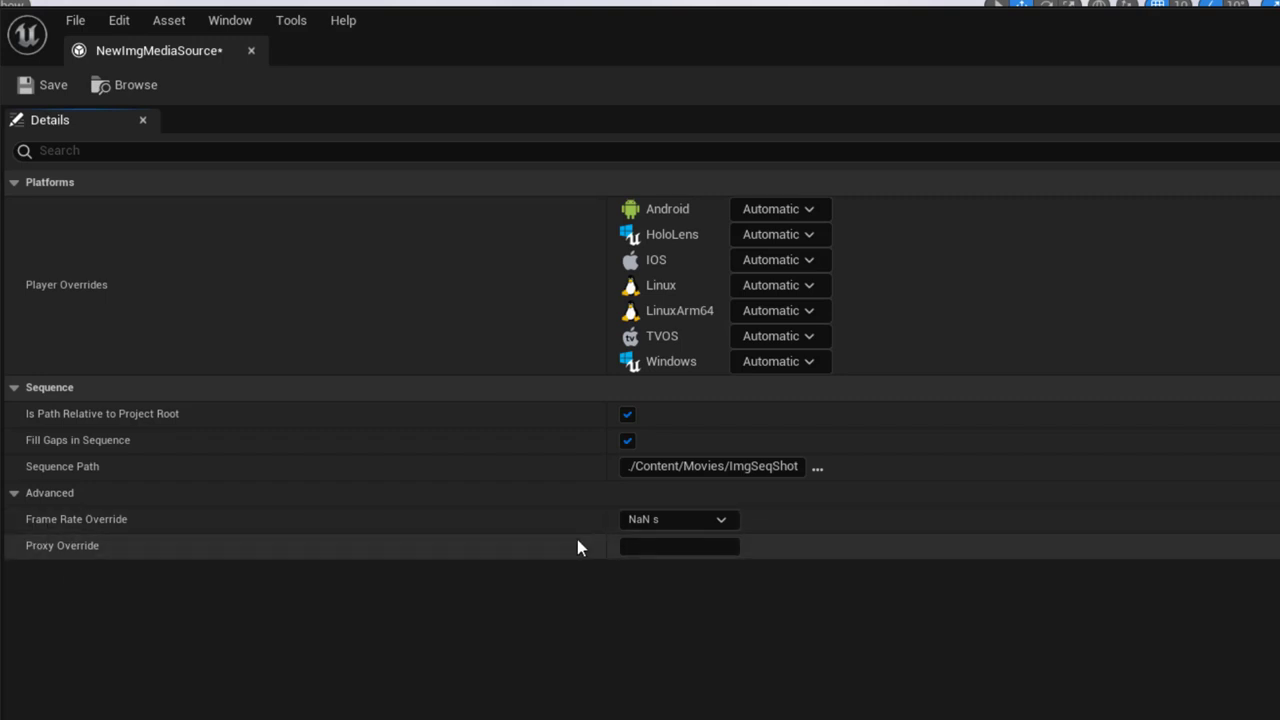
left_click(724, 520)
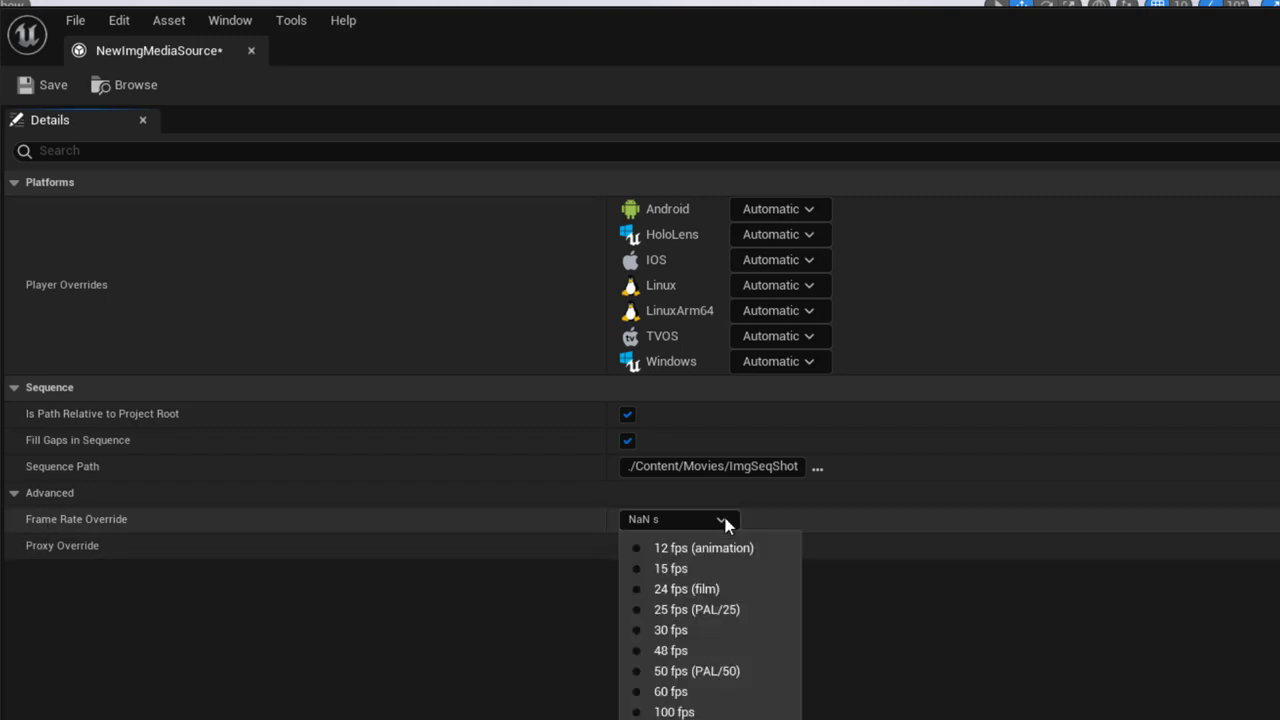
left_click(678, 630)
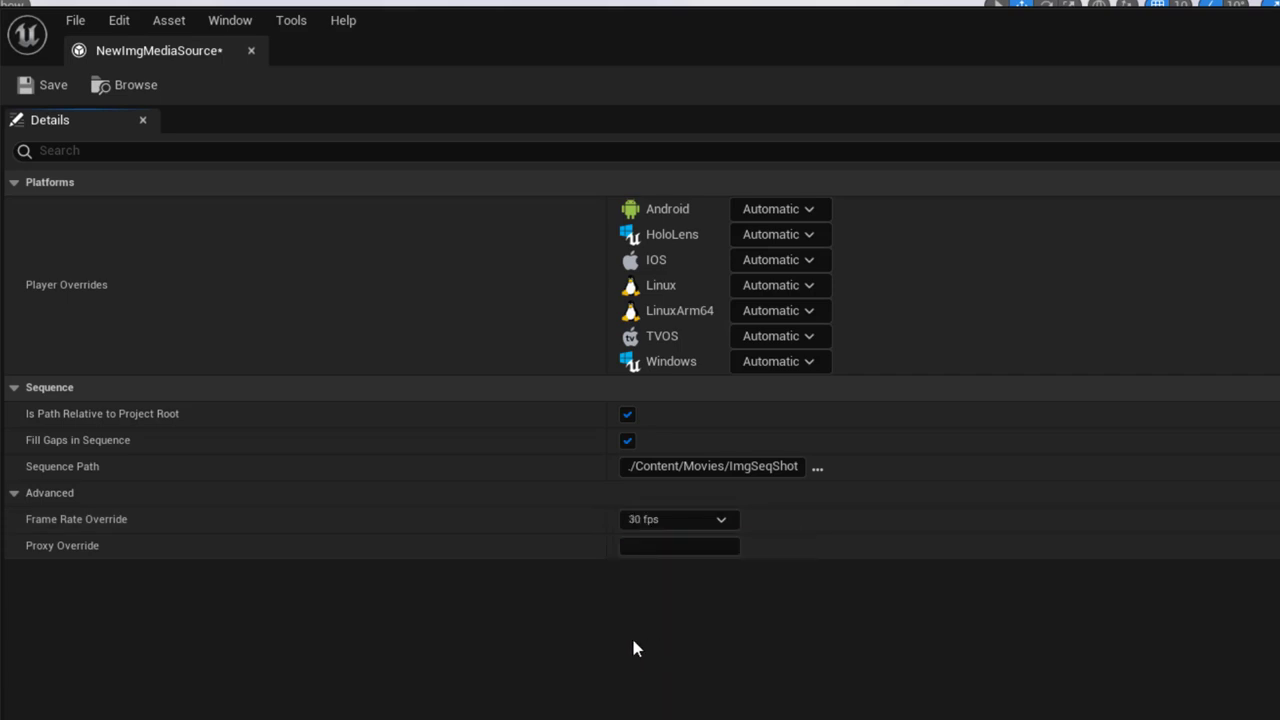
key("ctrl+s")
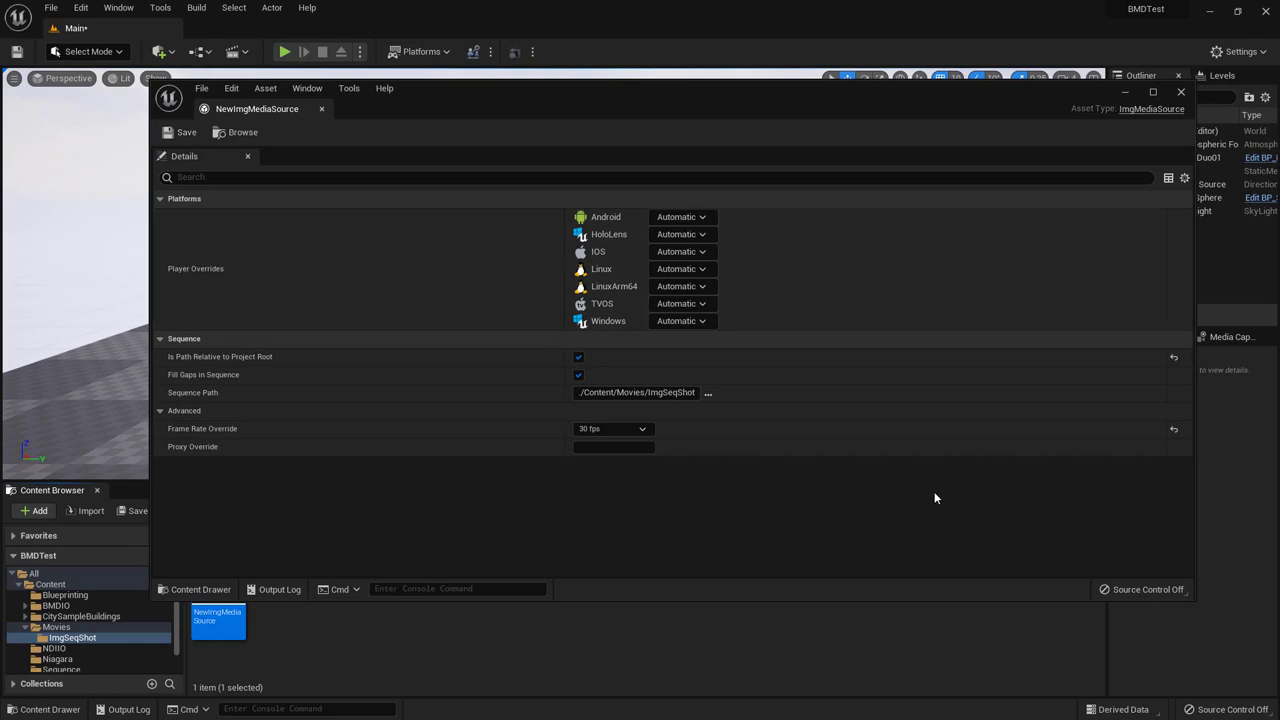
left_click(1181, 91)
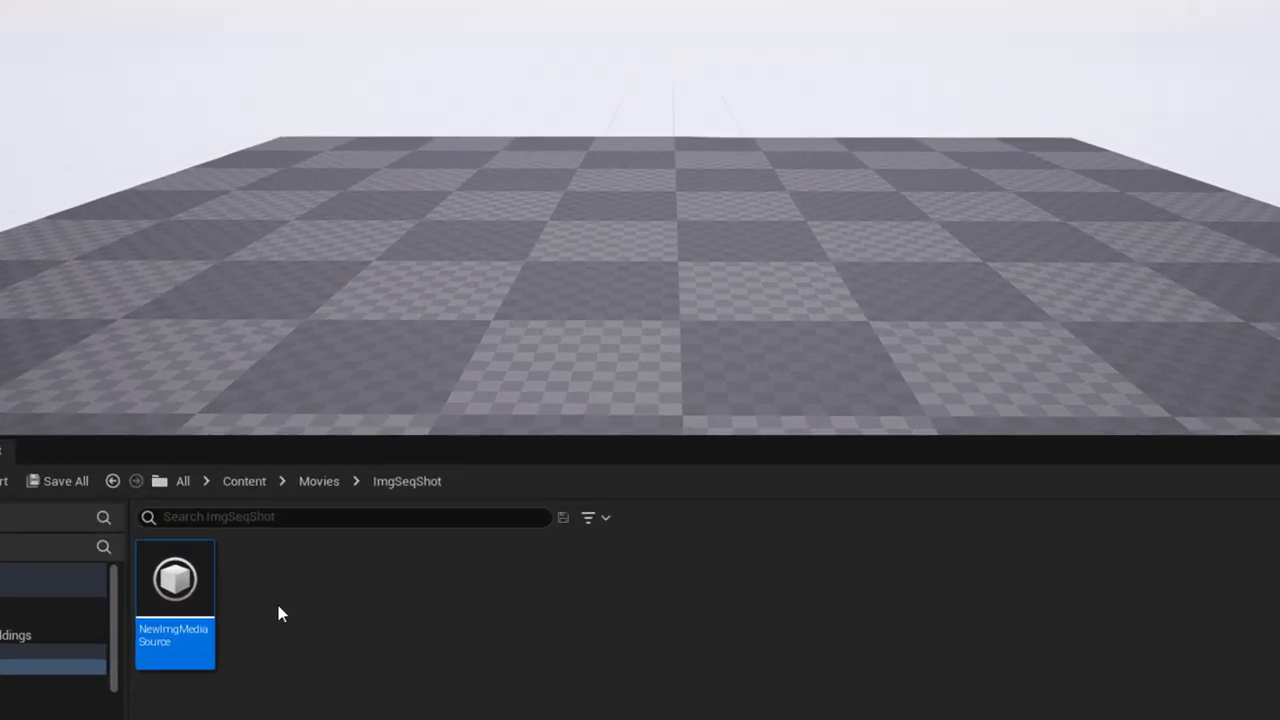
Create a Media Player named NewMediaPlayer with its NewMediaPlayer_Video media texture in ImgSeqShot
right_click(299, 597)
mouse_move(403, 368)
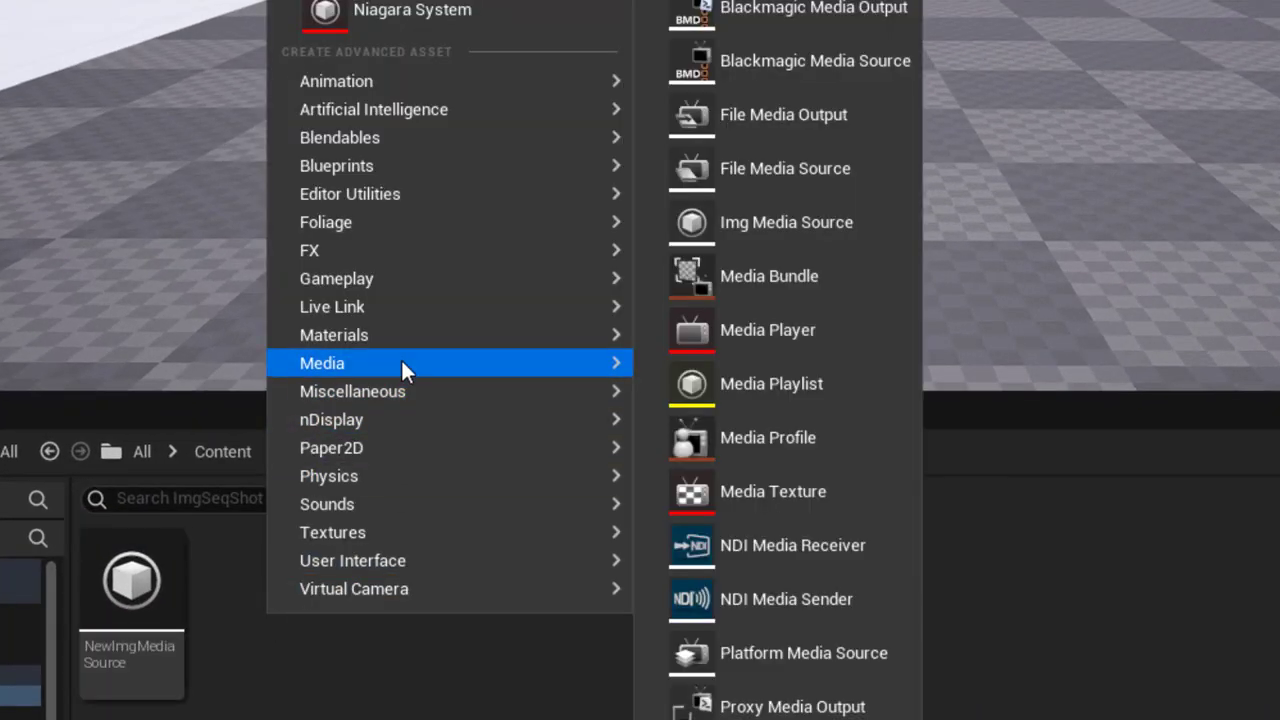
left_click(703, 318)
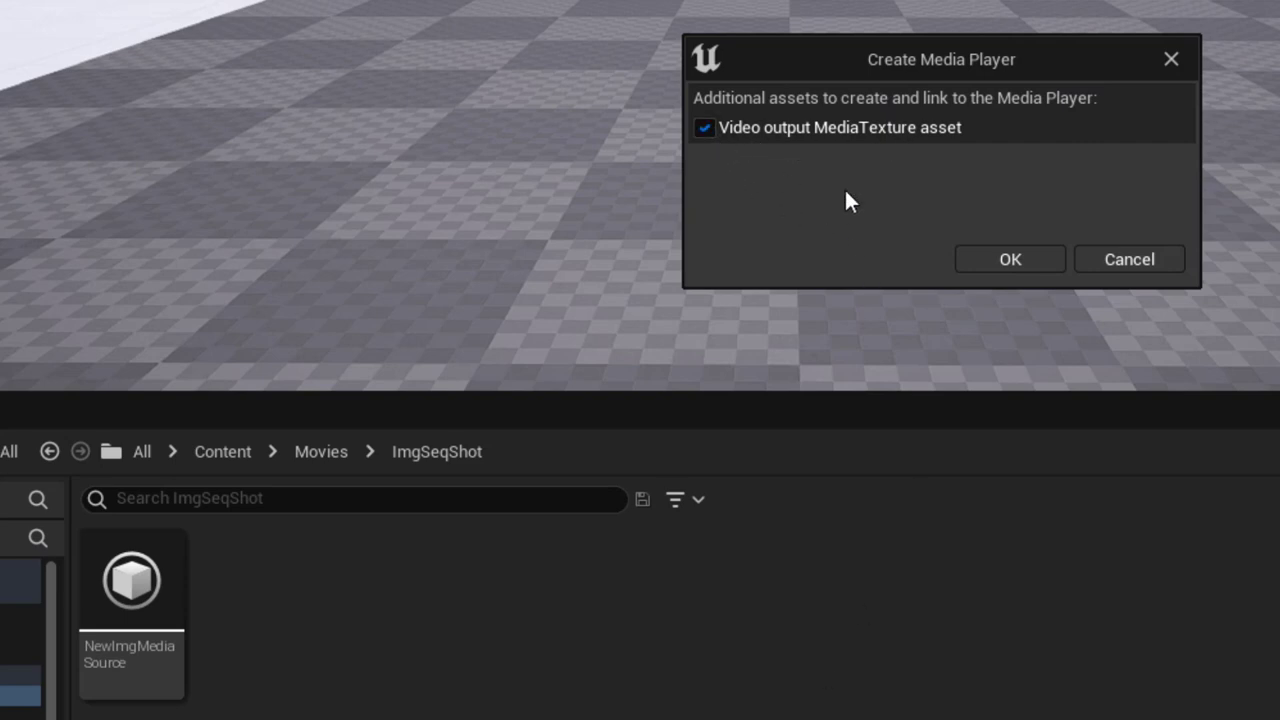
left_click(1009, 256)
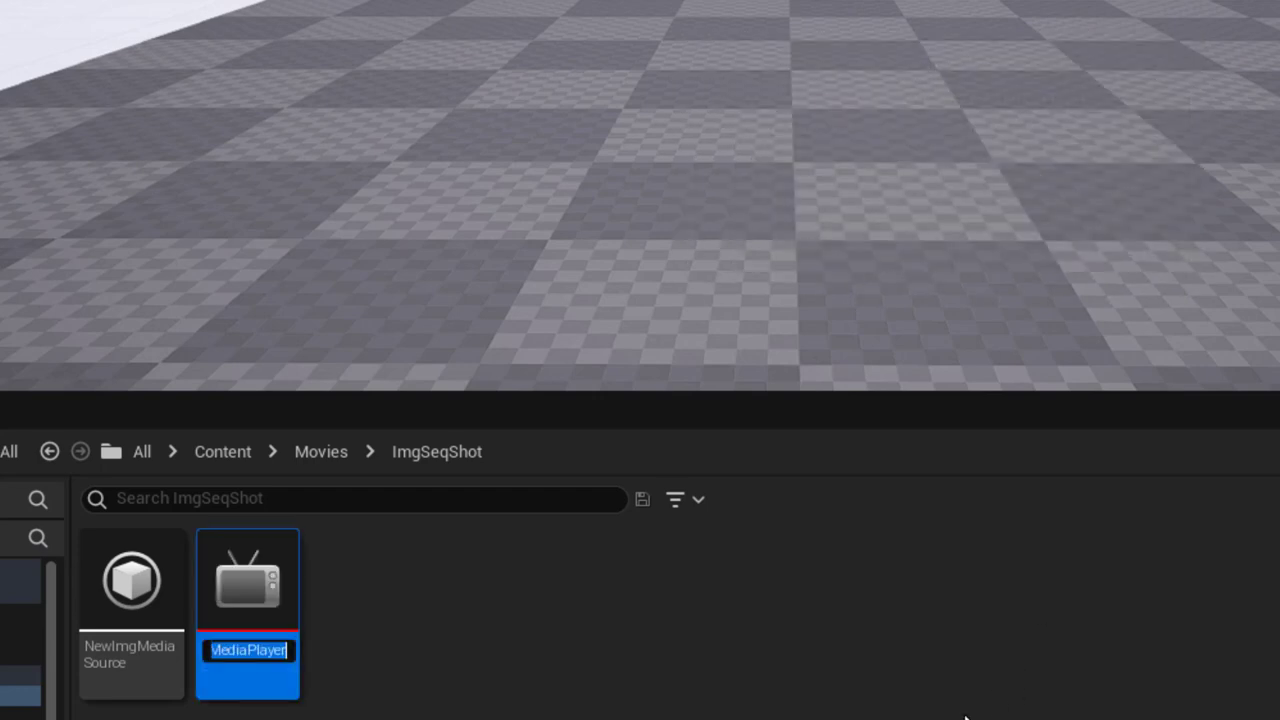
key("Return")
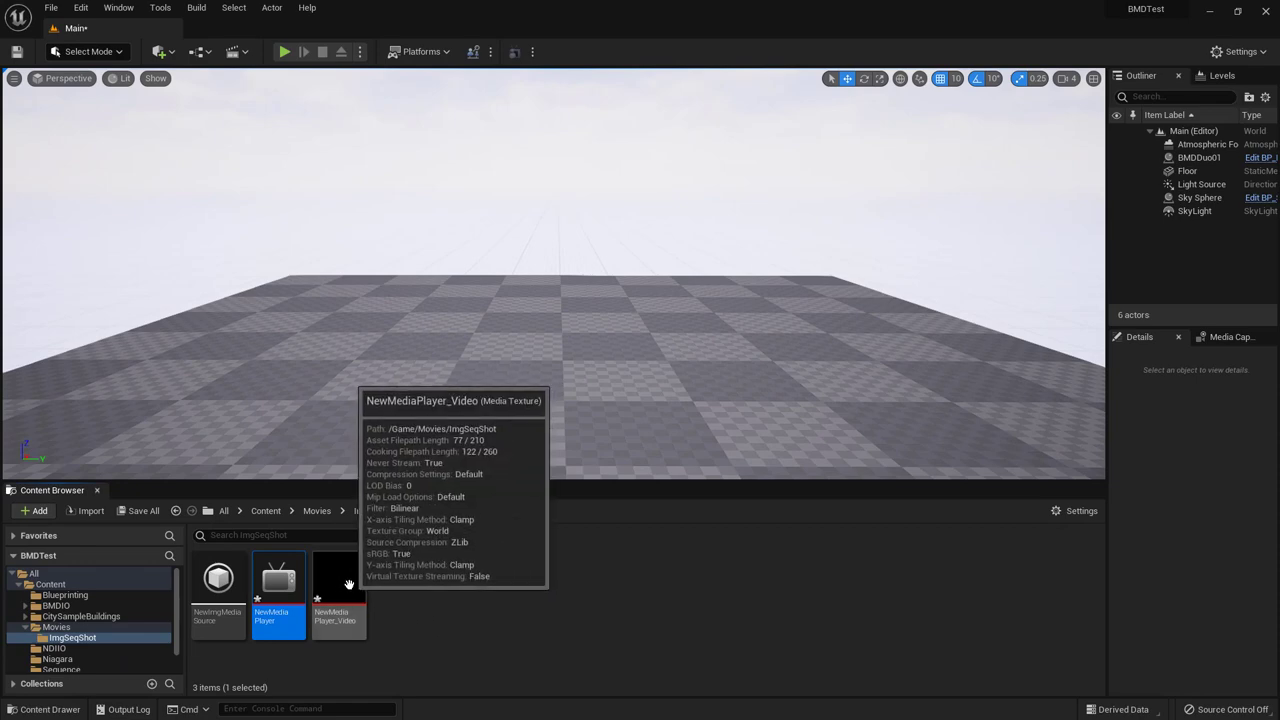
Place a plane in the level, move it closer to the camera and rotate it upright 90 degrees
left_click(158, 51)
mouse_move(202, 203)
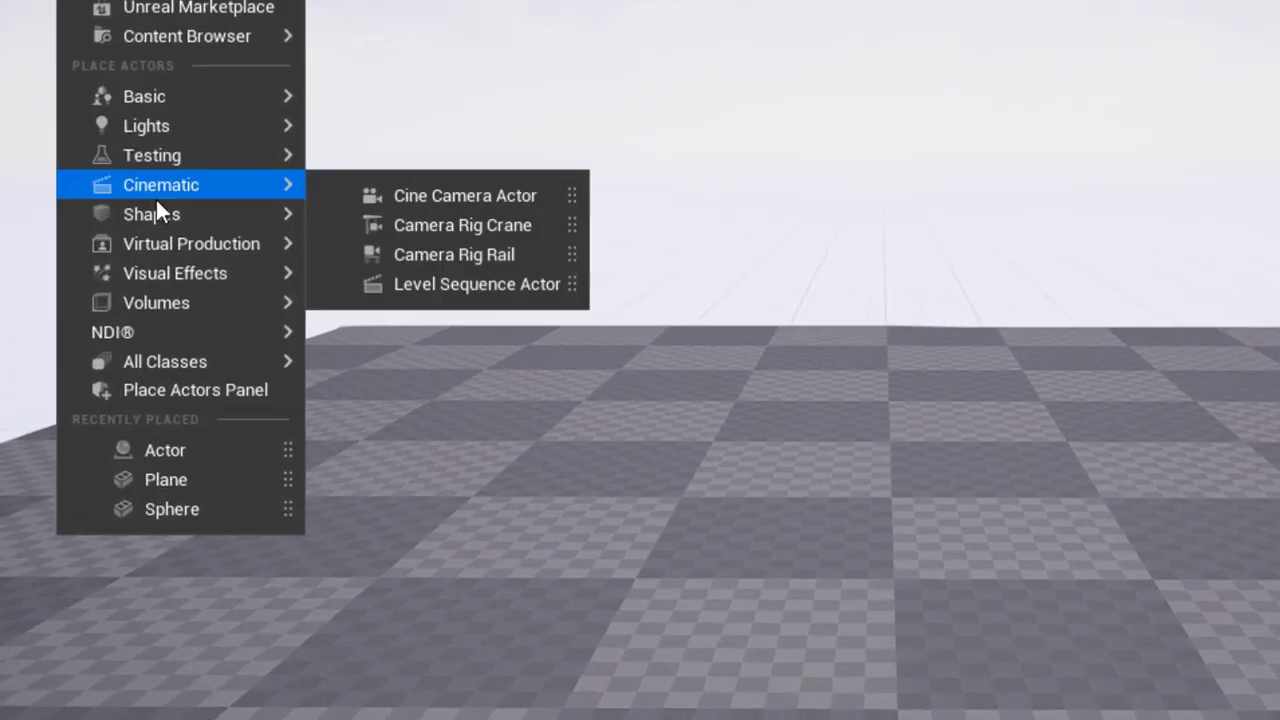
mouse_move(155, 212)
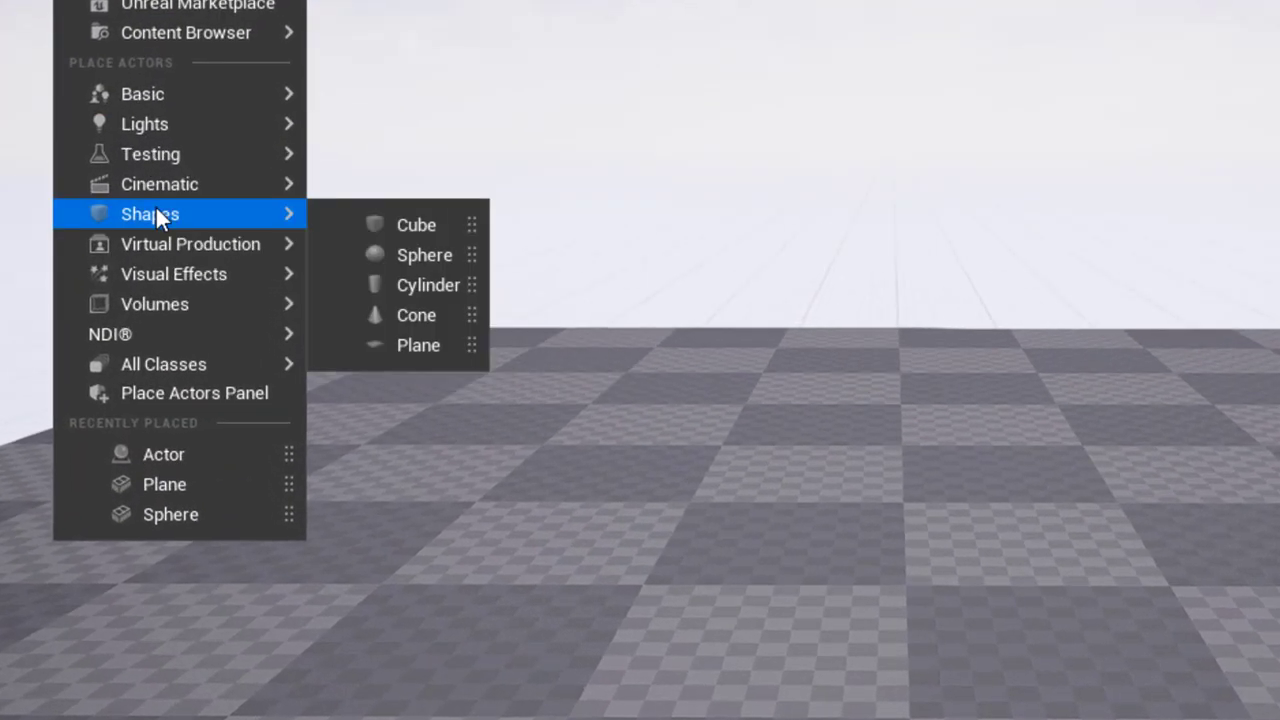
left_click(414, 347)
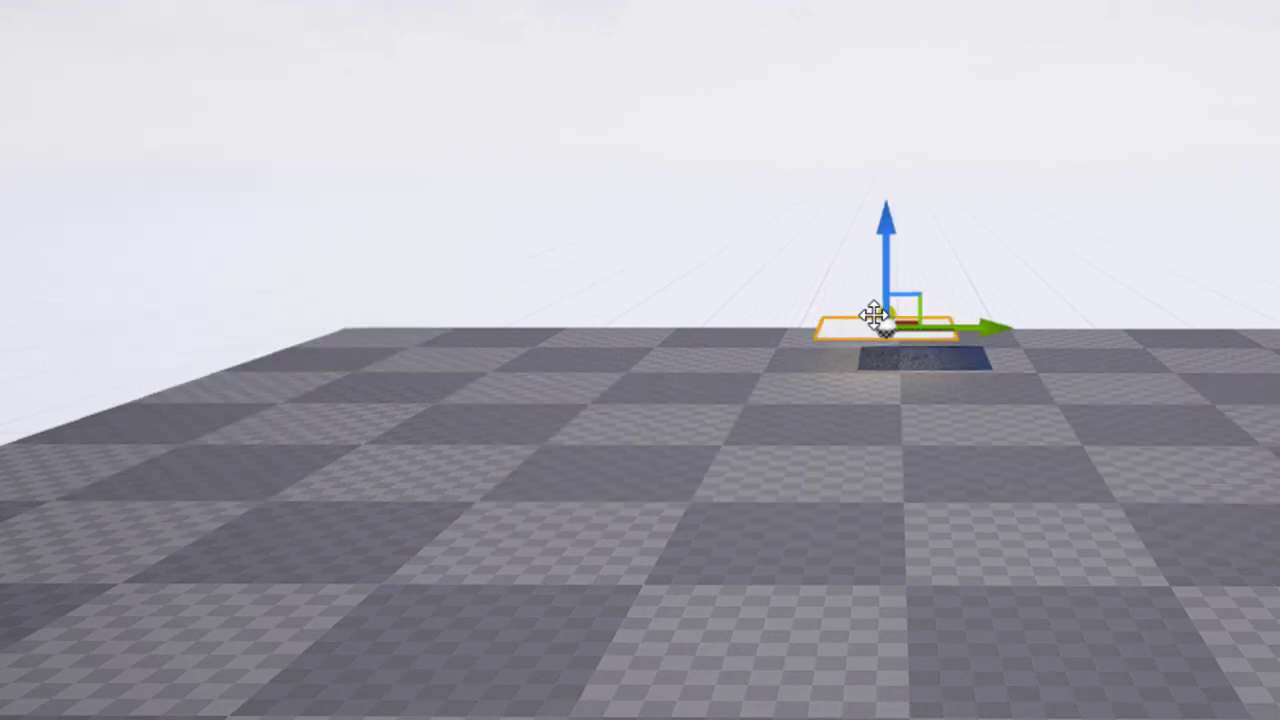
left_click_drag(880, 323, 842, 457)
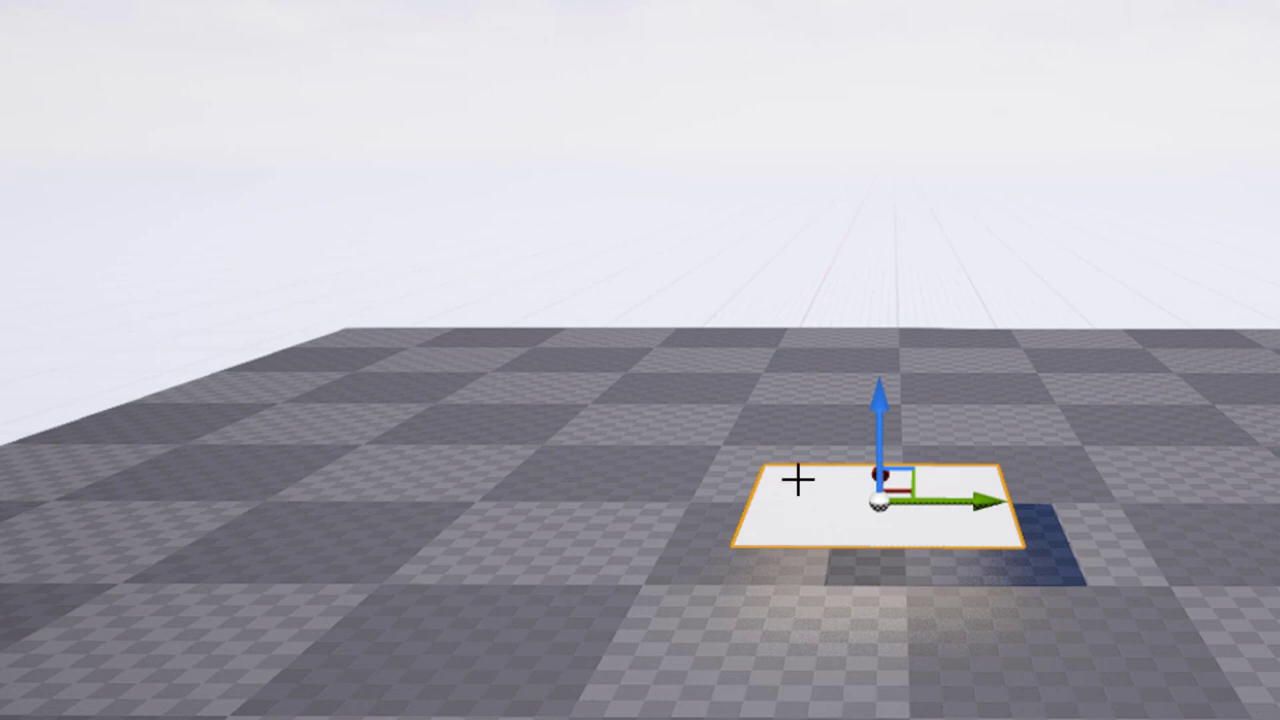
key("e")
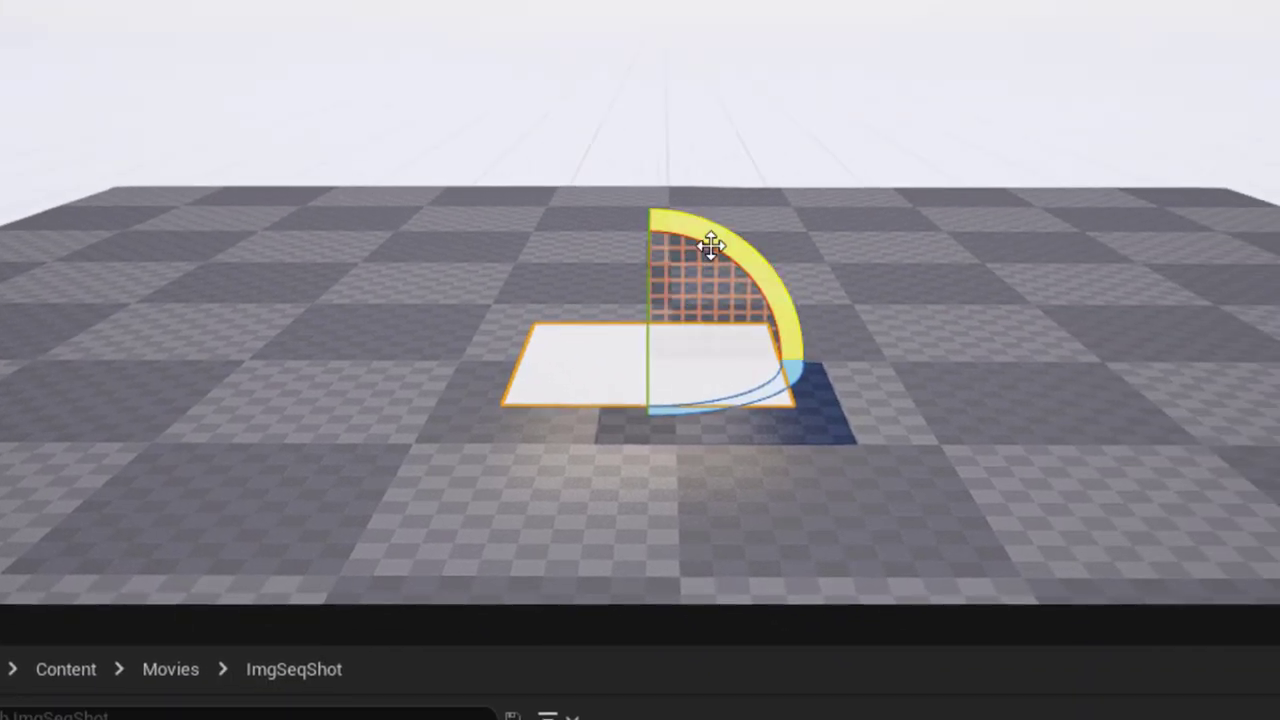
left_click_drag(712, 246, 850, 372)
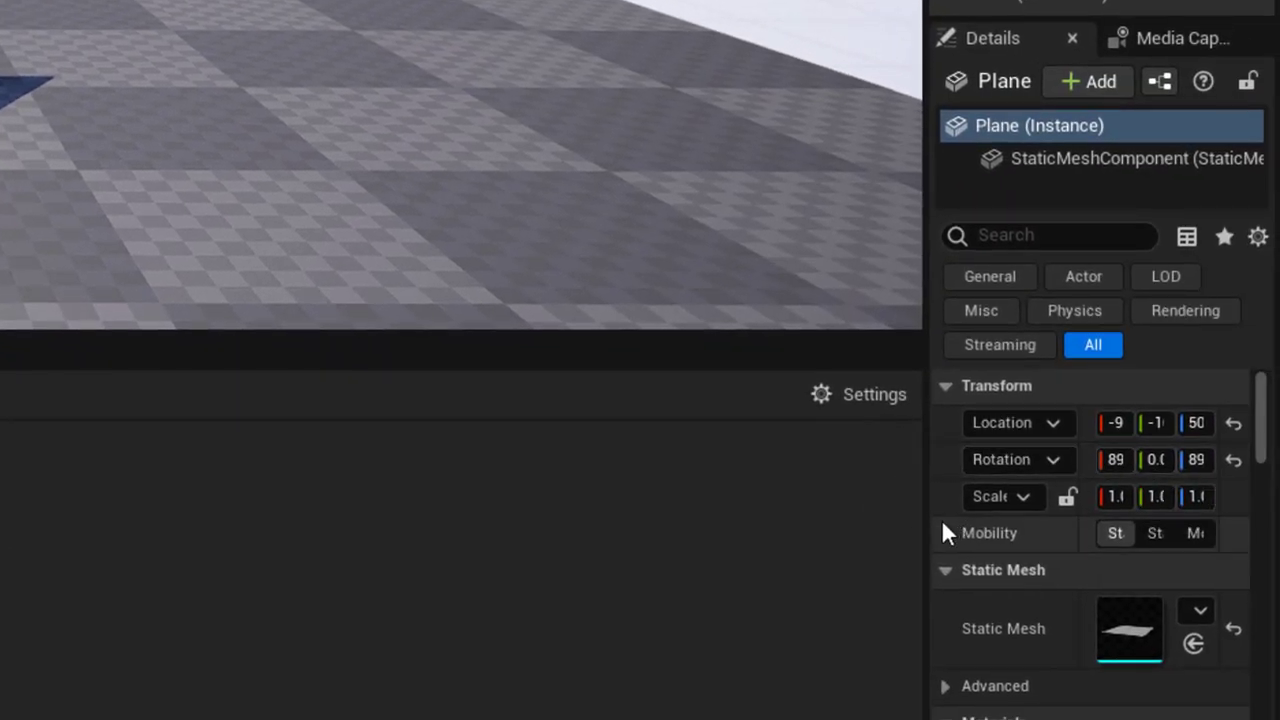
Set the plane's scale to 1.6 on X and 0.9 on Z
left_click_drag(743, 483, 674, 483)
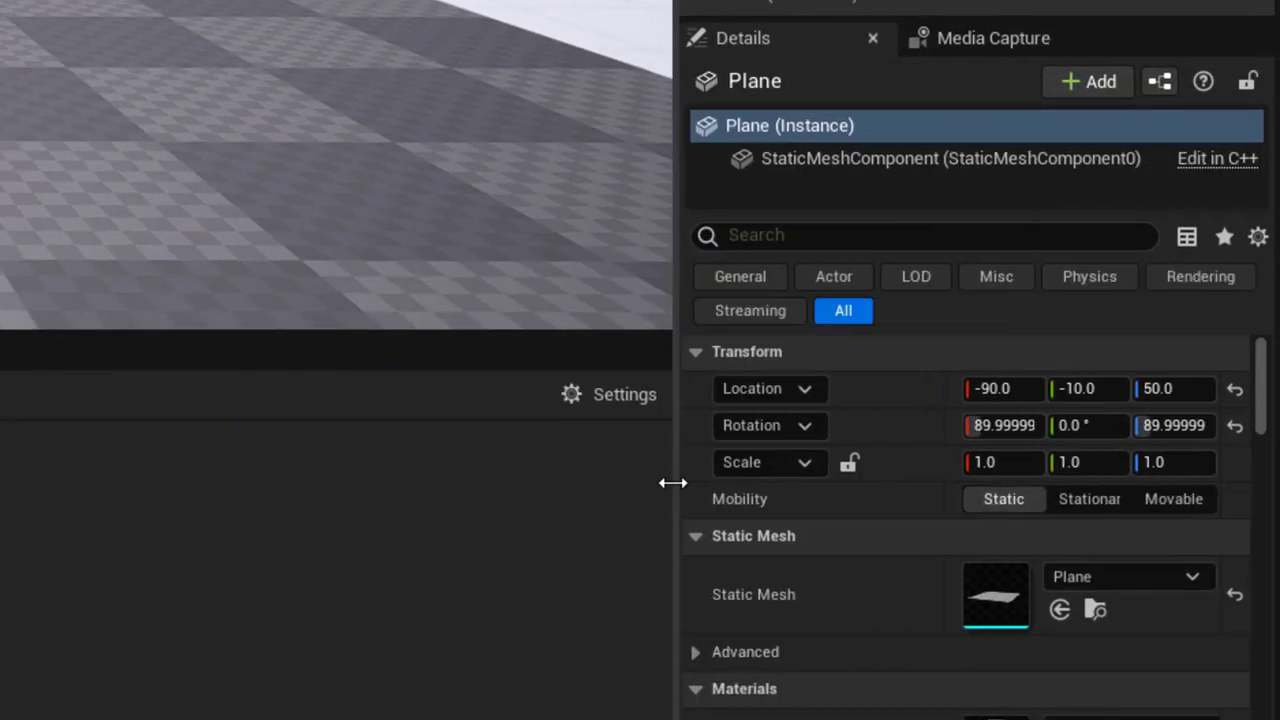
left_click(992, 462)
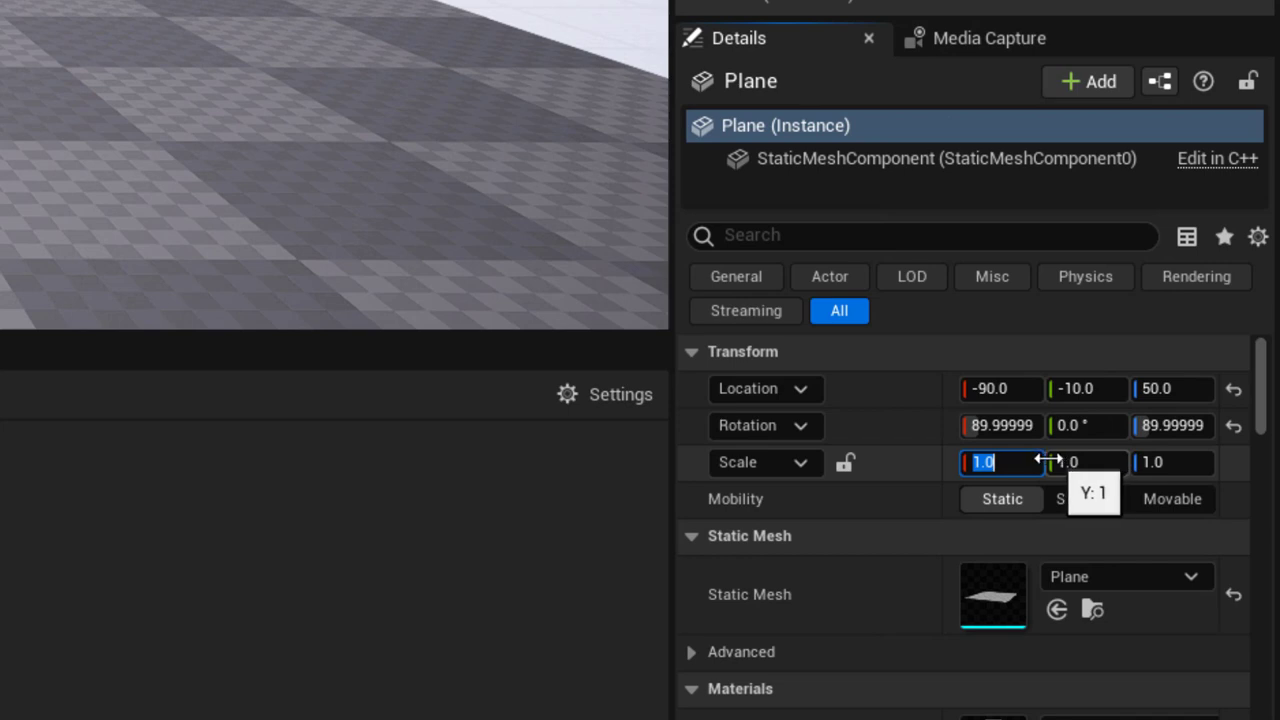
type("1.6")
key("Return")
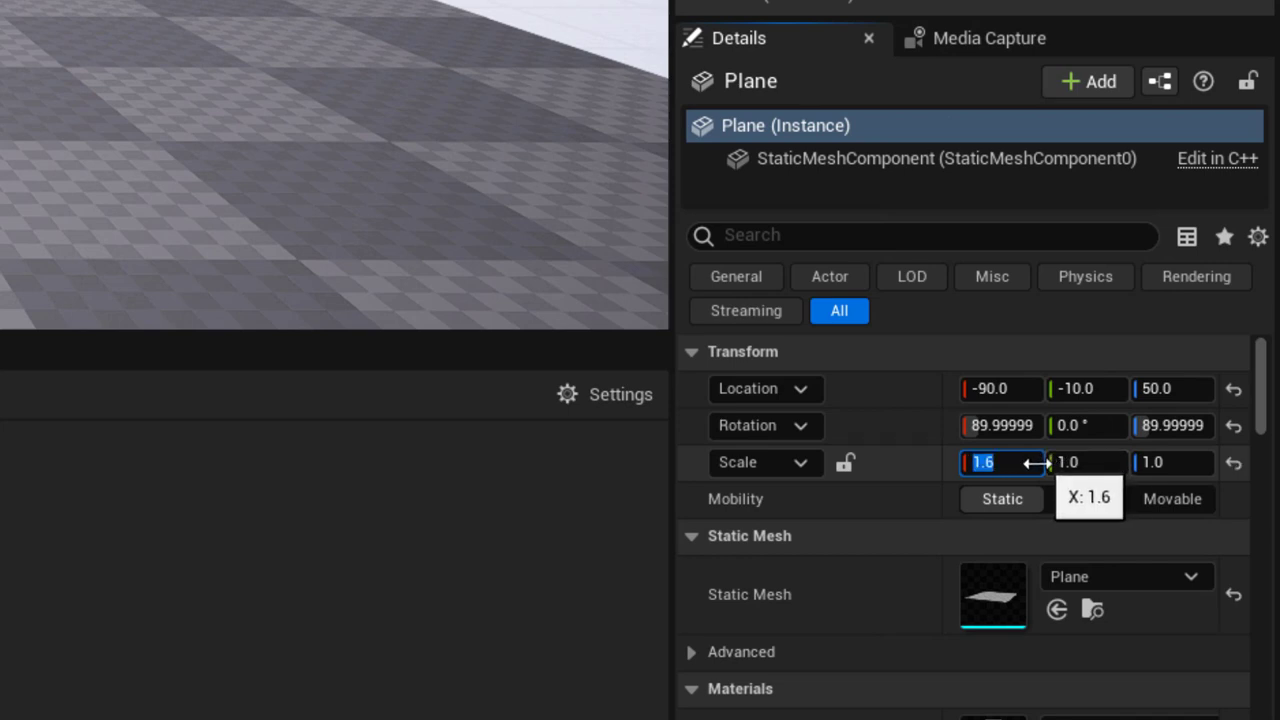
left_click(1165, 462)
type("0.9")
key("Return")
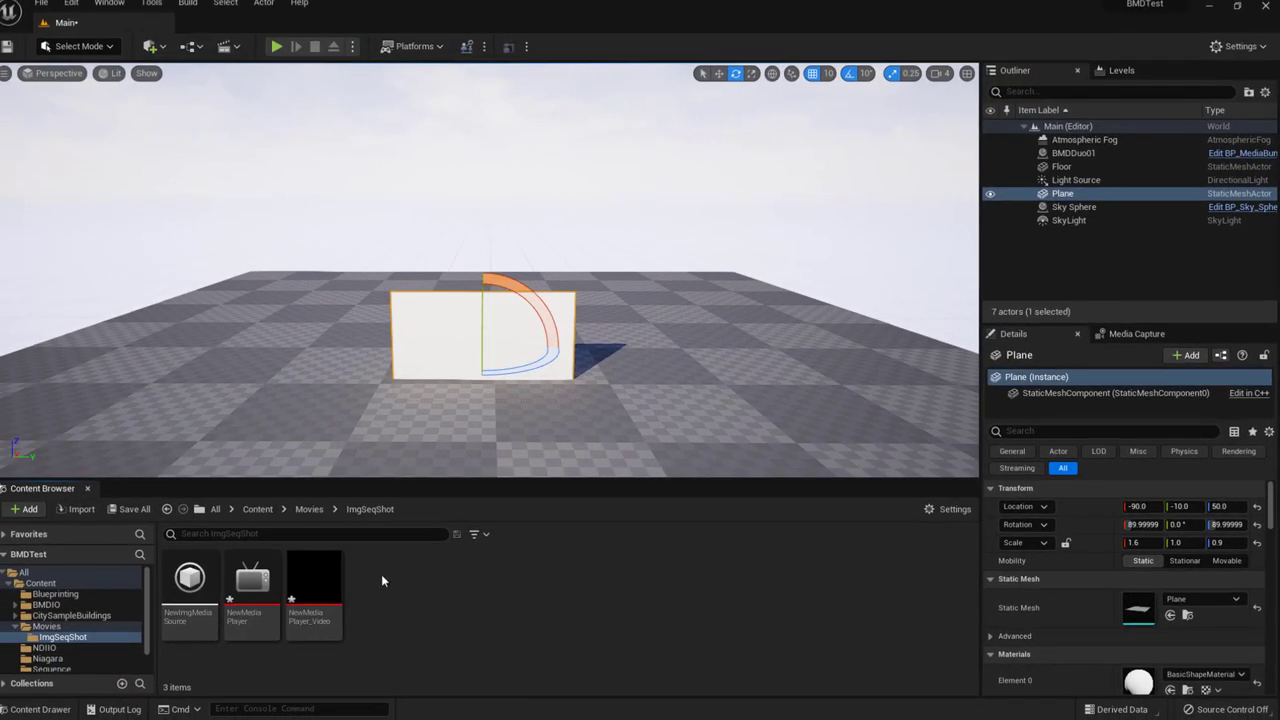
Apply NewMediaPlayer_Video to the plane as a new material and raise the plane to Z 110
left_click_drag(315, 585, 430, 318)
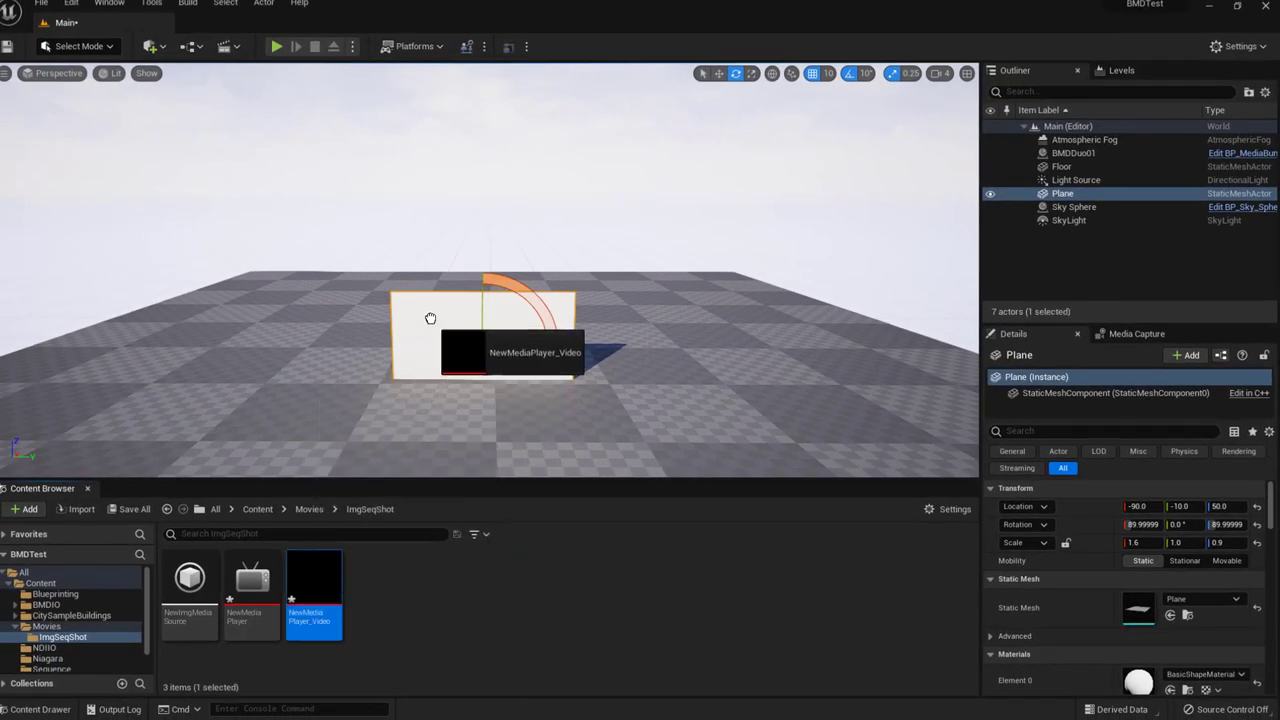
left_click_drag(430, 318, 430, 319)
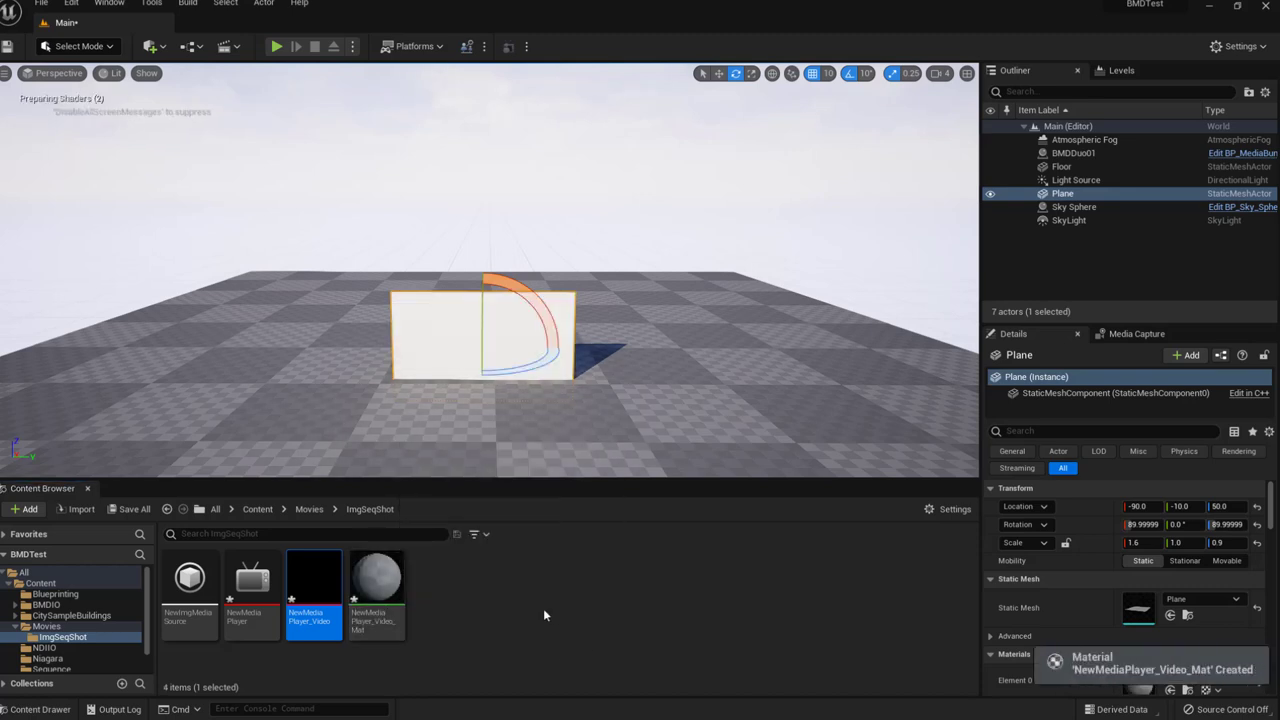
key("w")
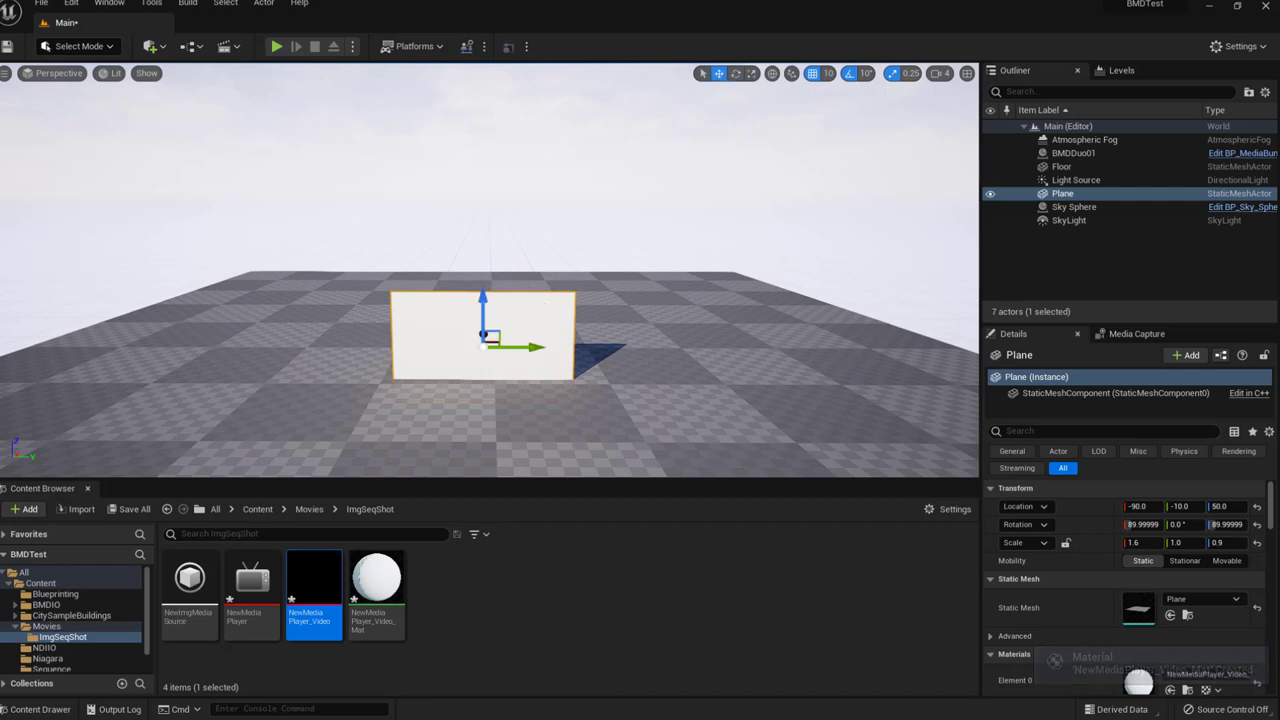
left_click_drag(483, 296, 477, 231)
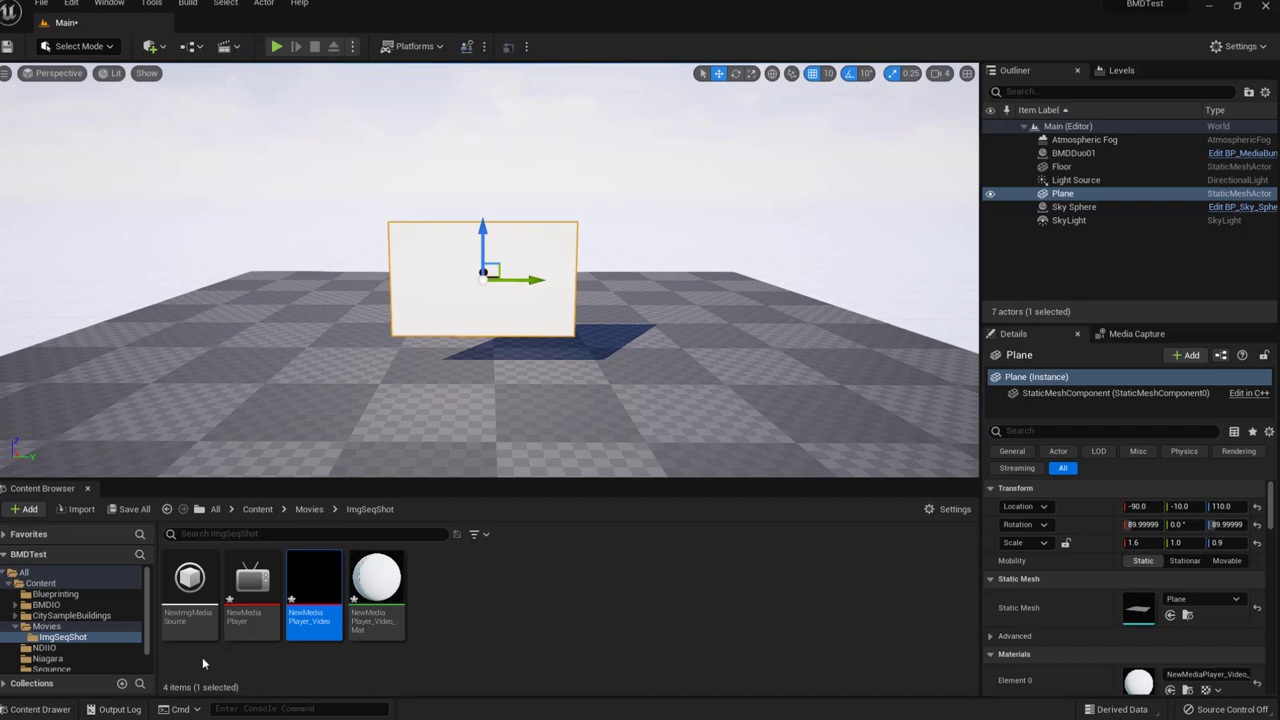
mouse_move(180, 620)
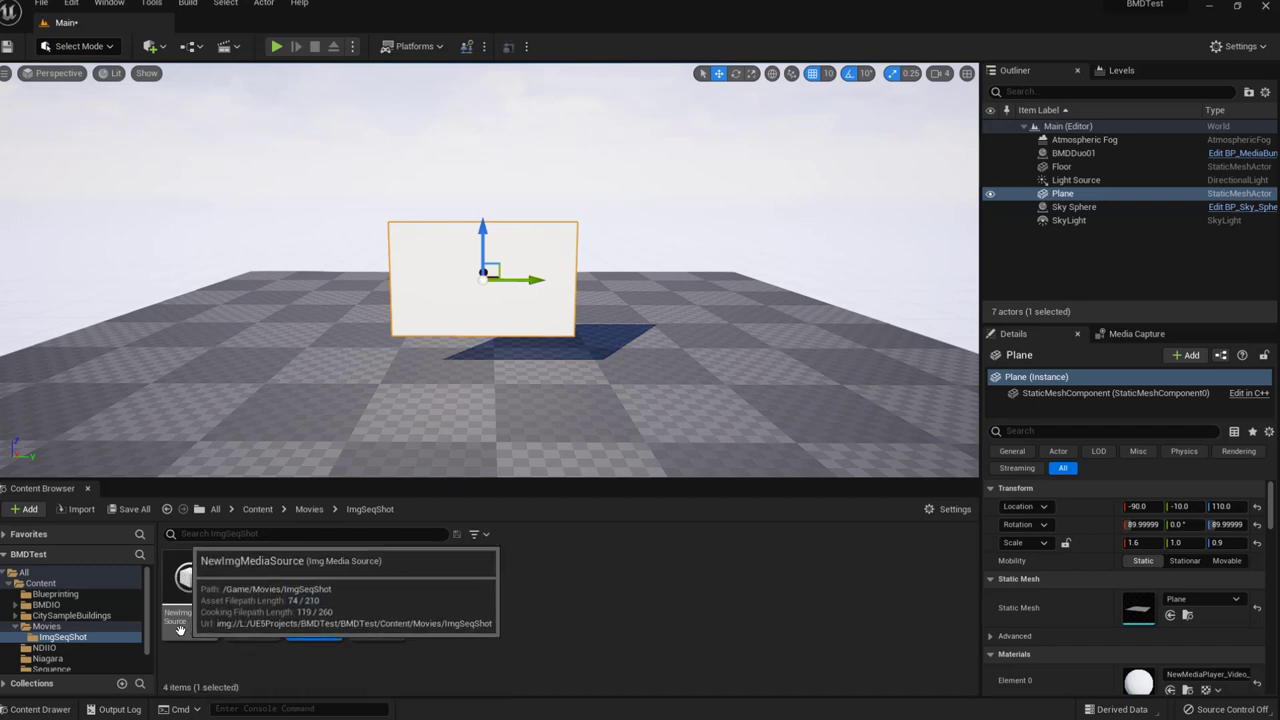
mouse_move(243, 622)
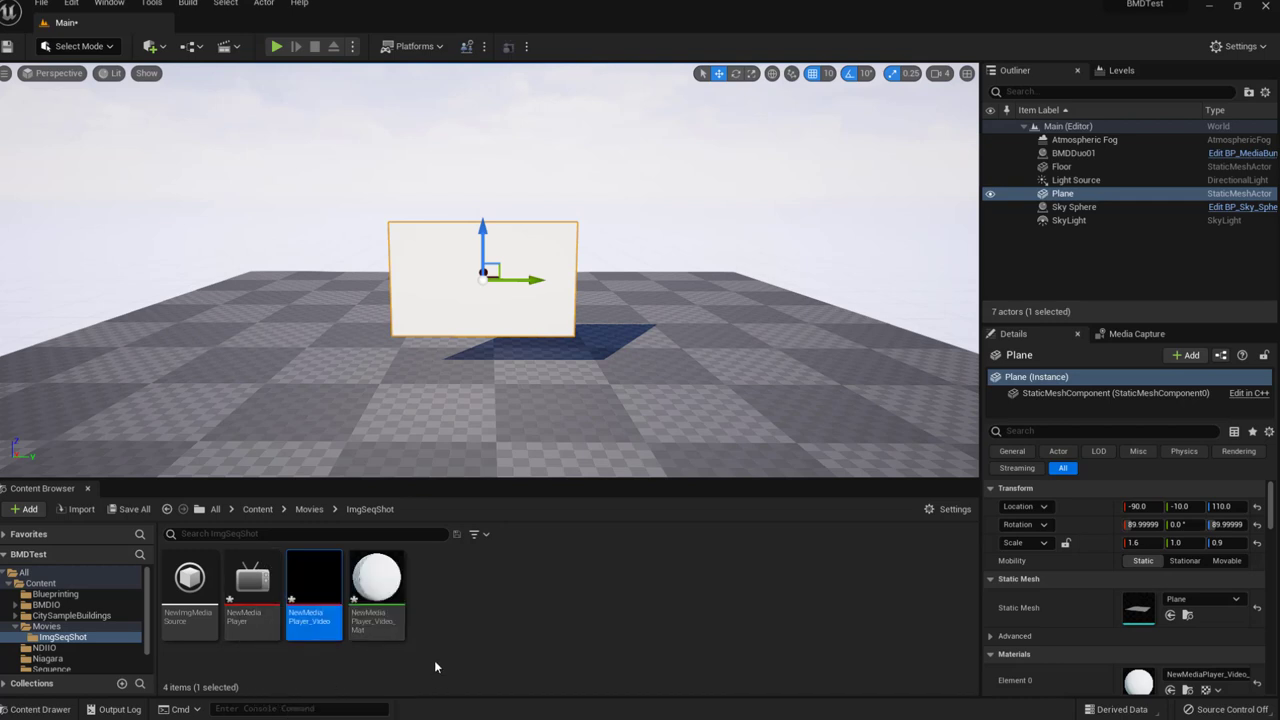
mouse_move(312, 575)
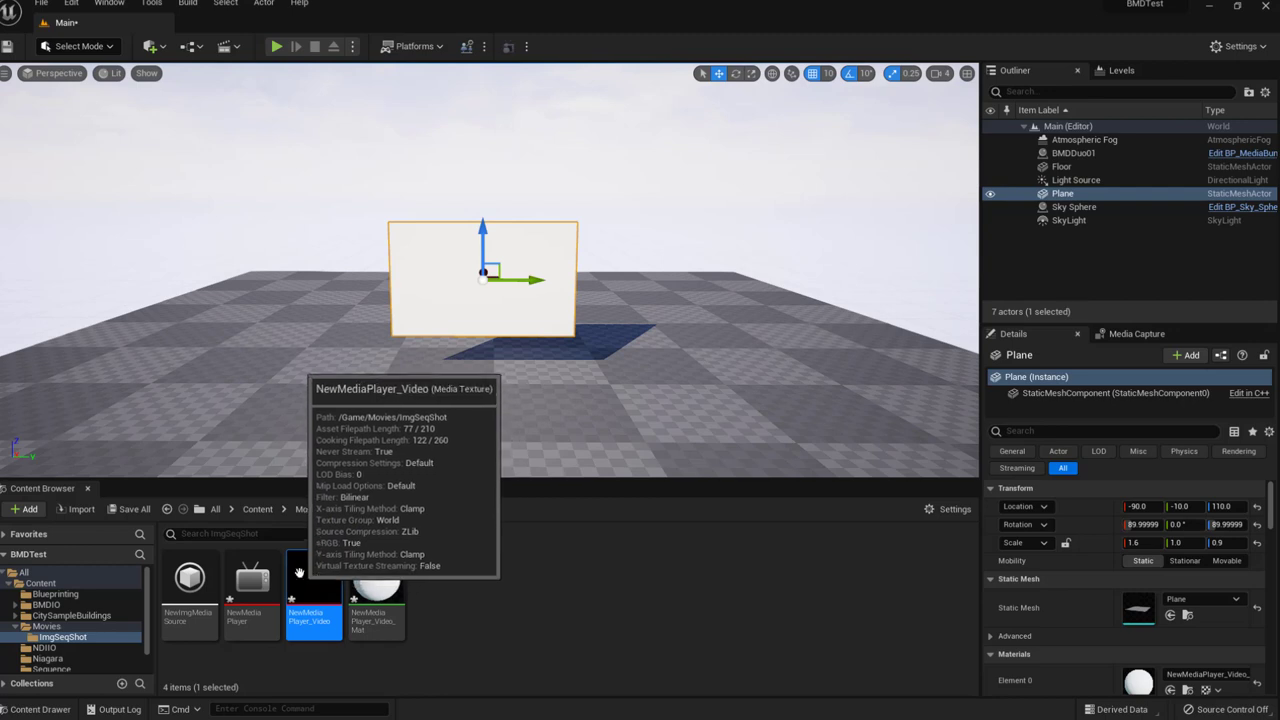
mouse_move(357, 593)
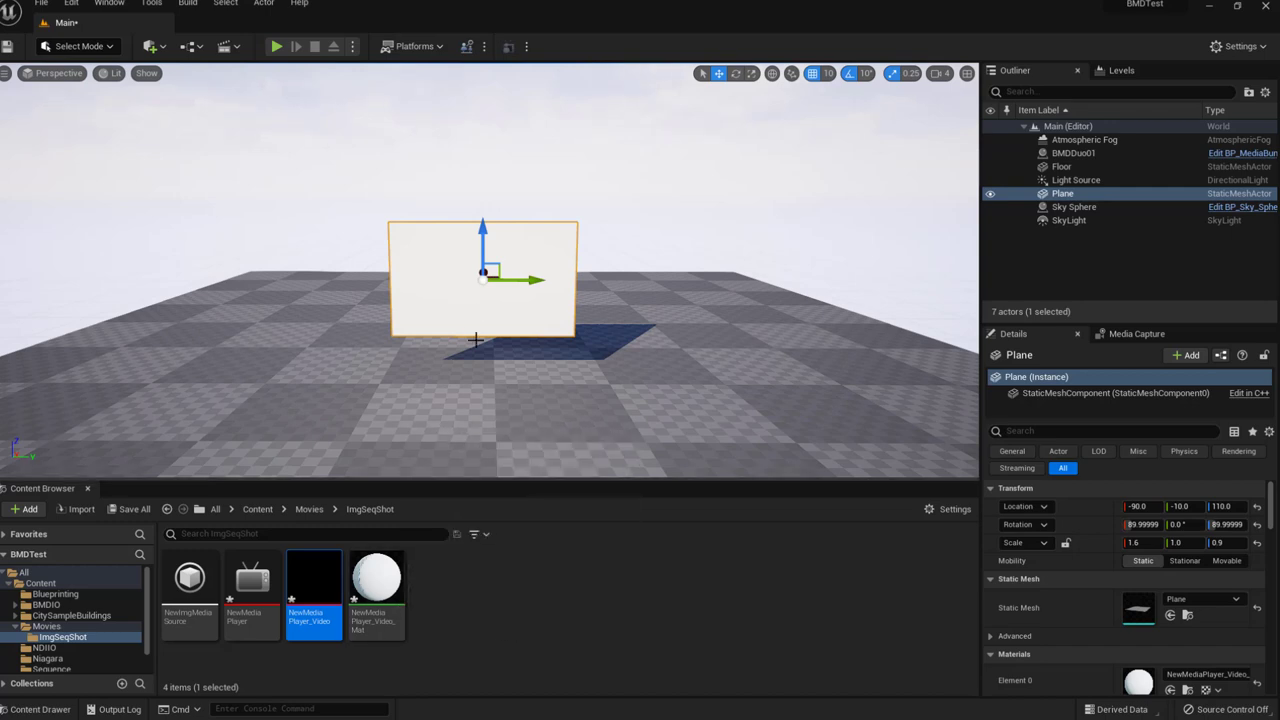
Create a Level Sequence asset named NewLevelSequence in the folder
right_click(432, 602)
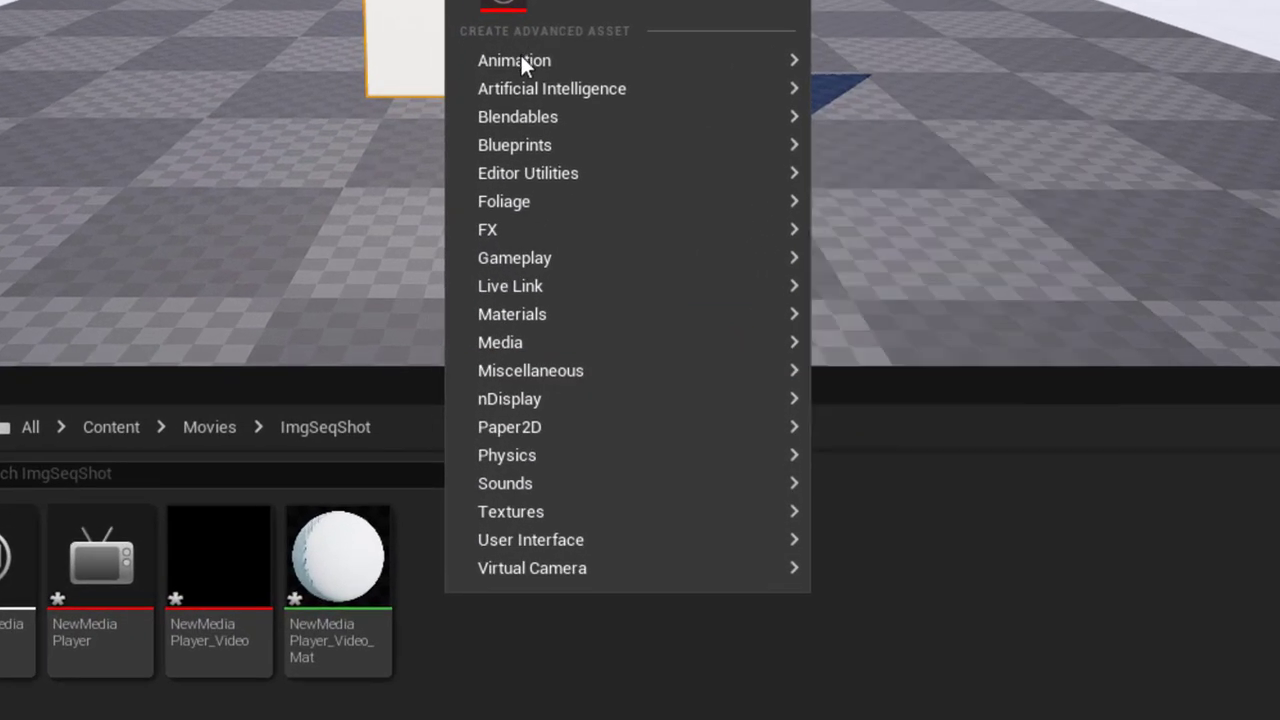
mouse_move(510, 97)
left_click(1058, 617)
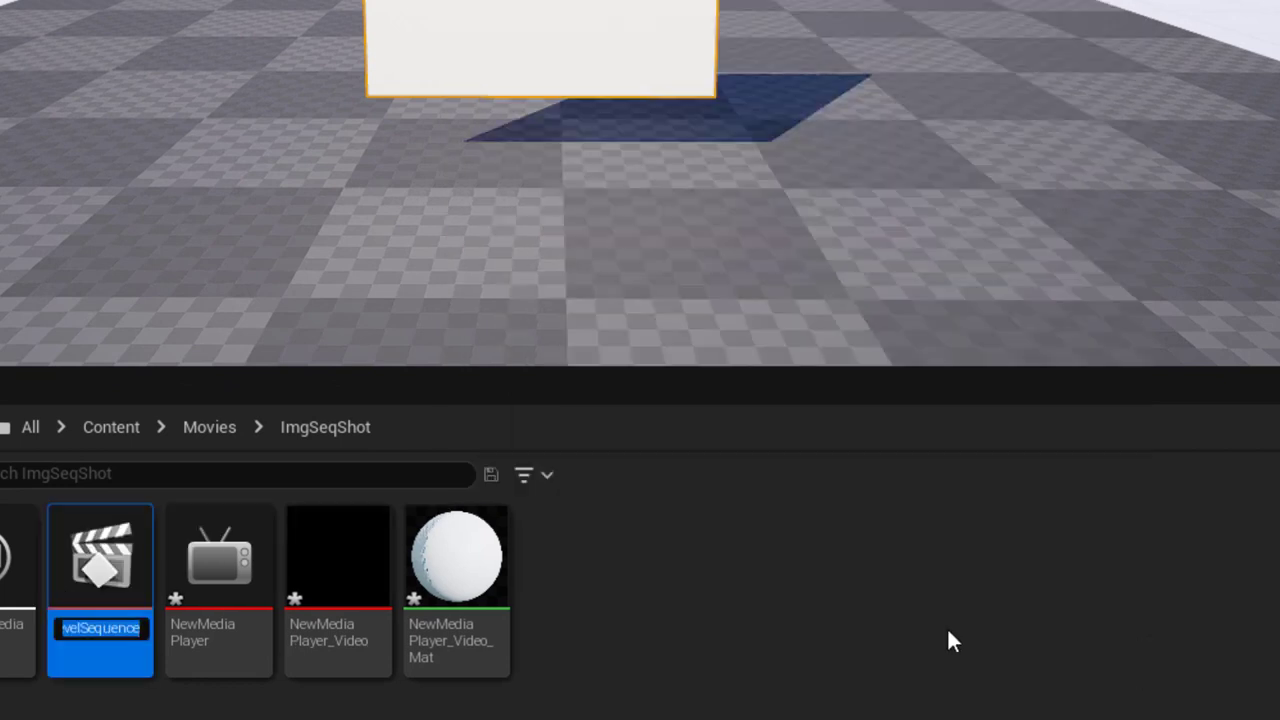
key("Return")
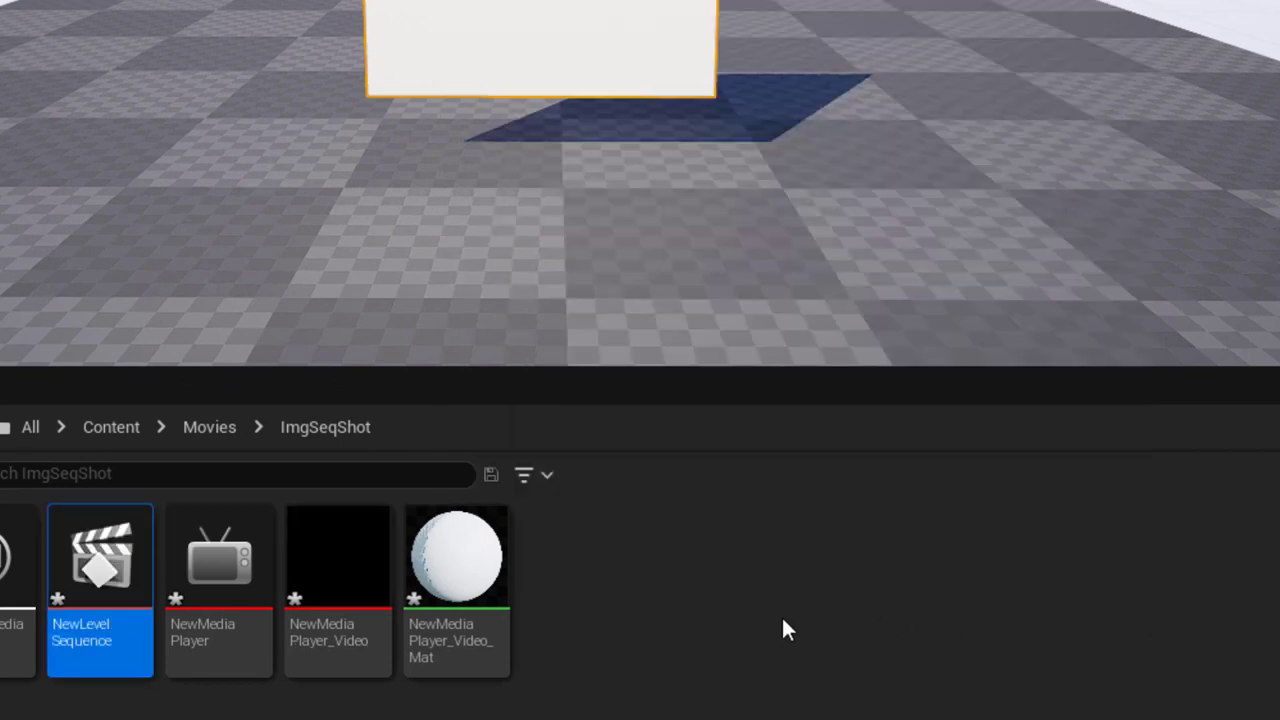
In NewLevelSequence, add a Media track holding NewImgMediaSource
double_click(100, 560)
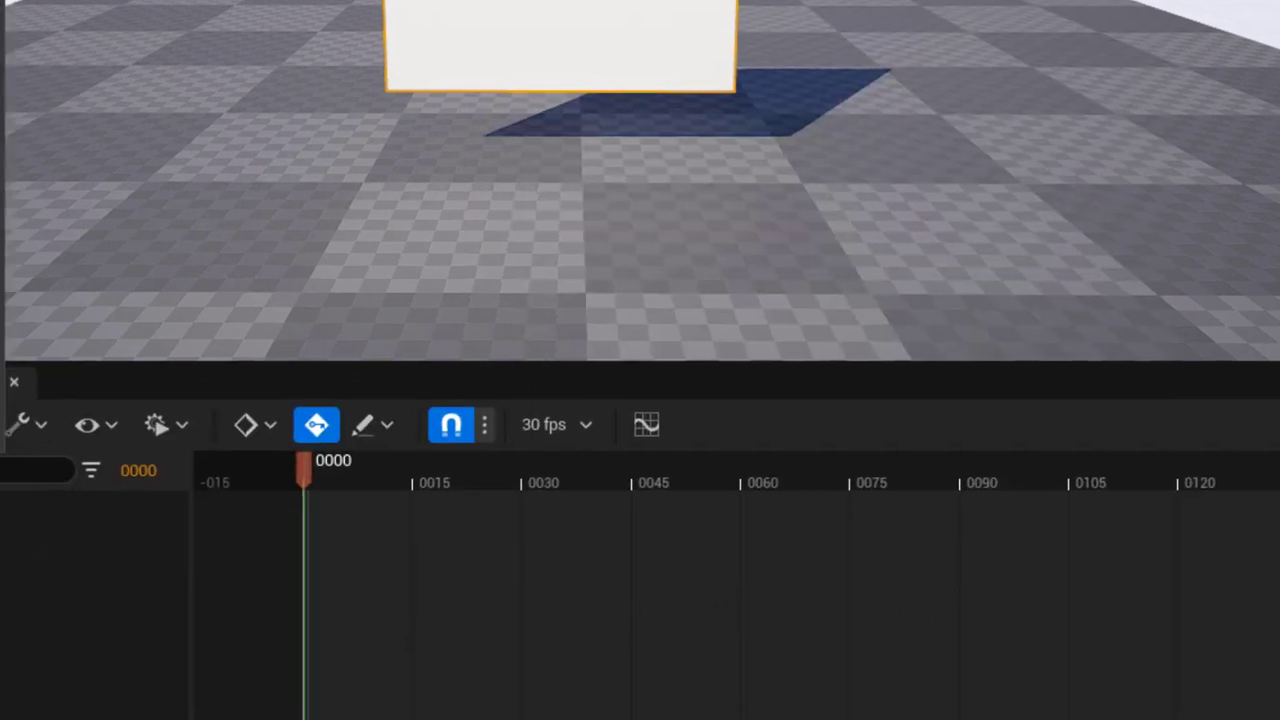
left_click(55, 370)
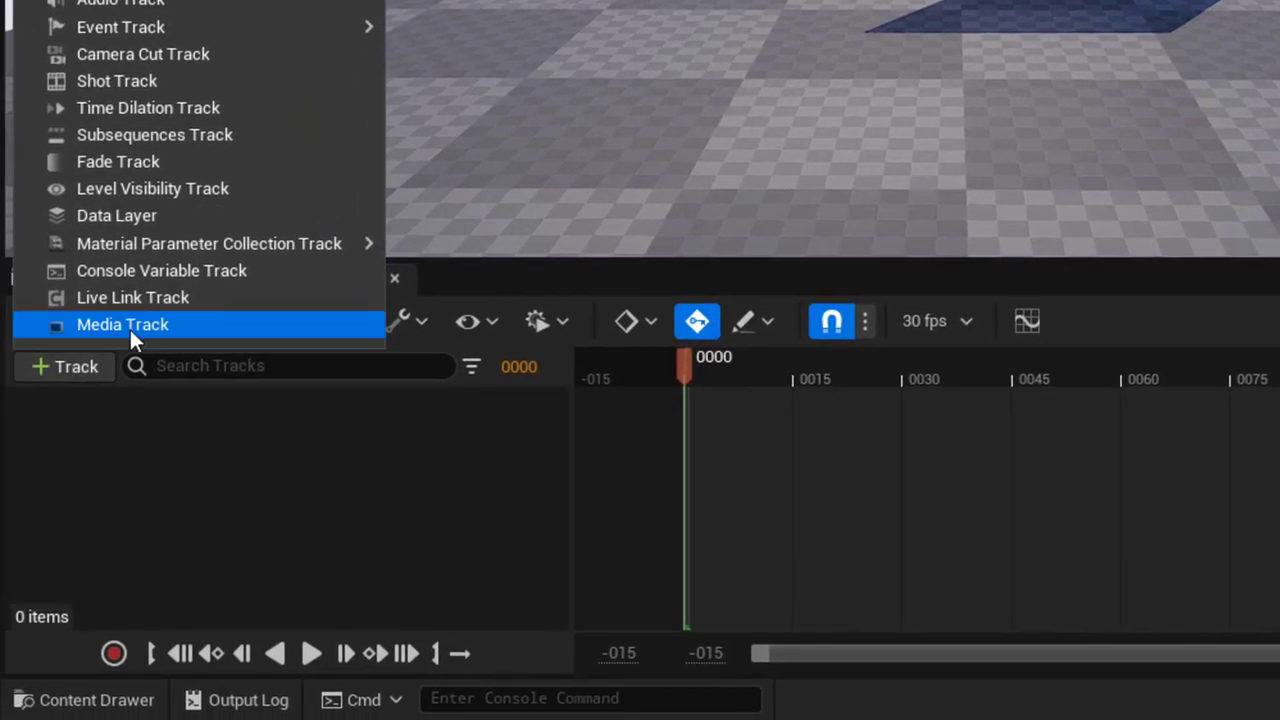
left_click(128, 330)
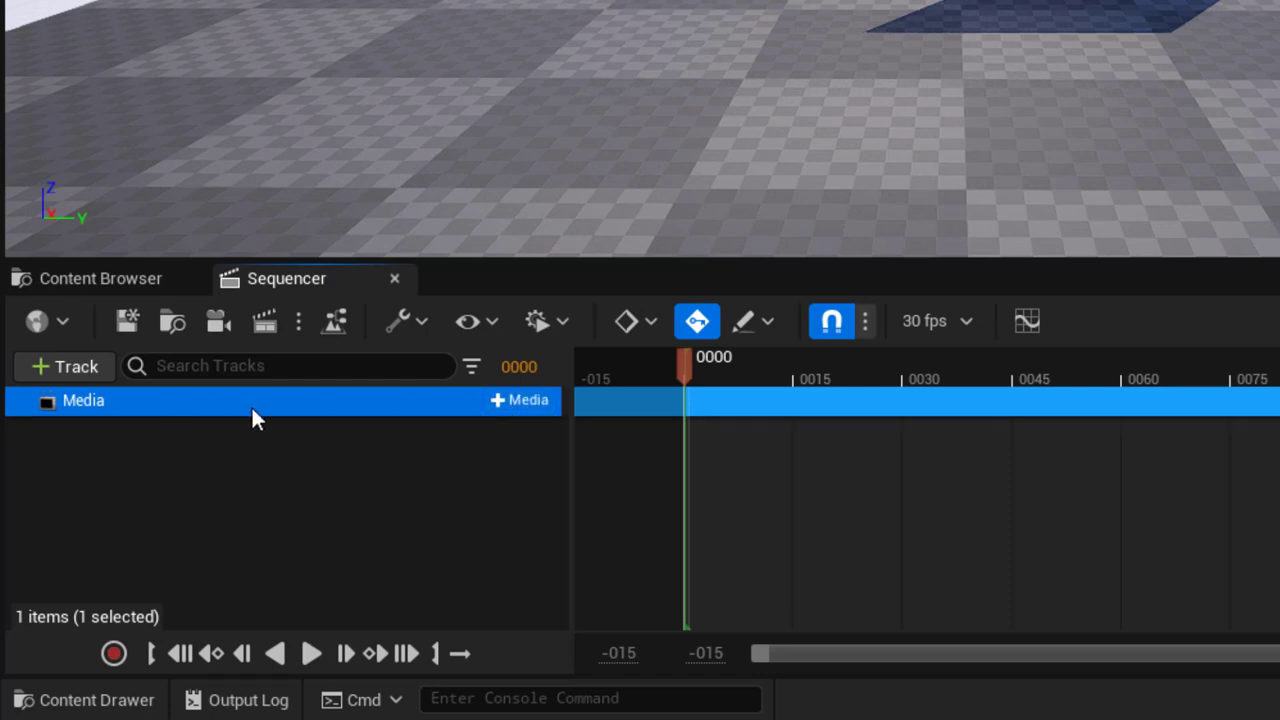
left_click(499, 399)
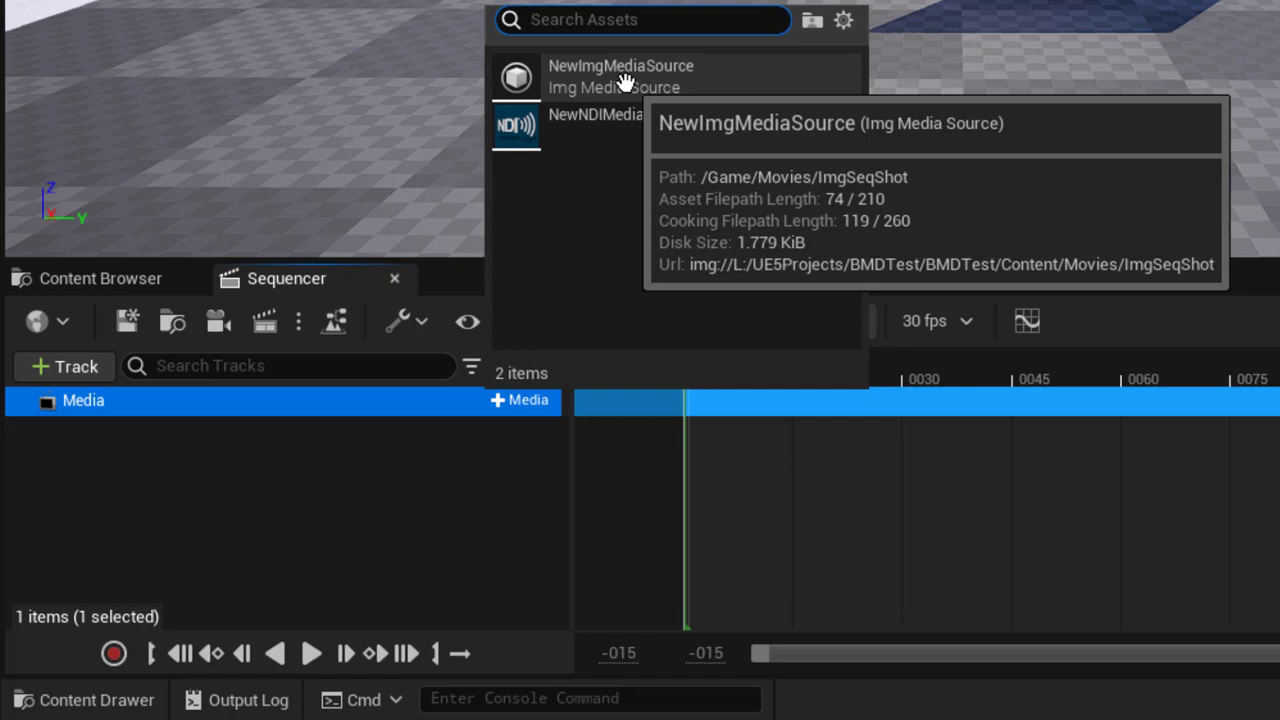
left_click(622, 80)
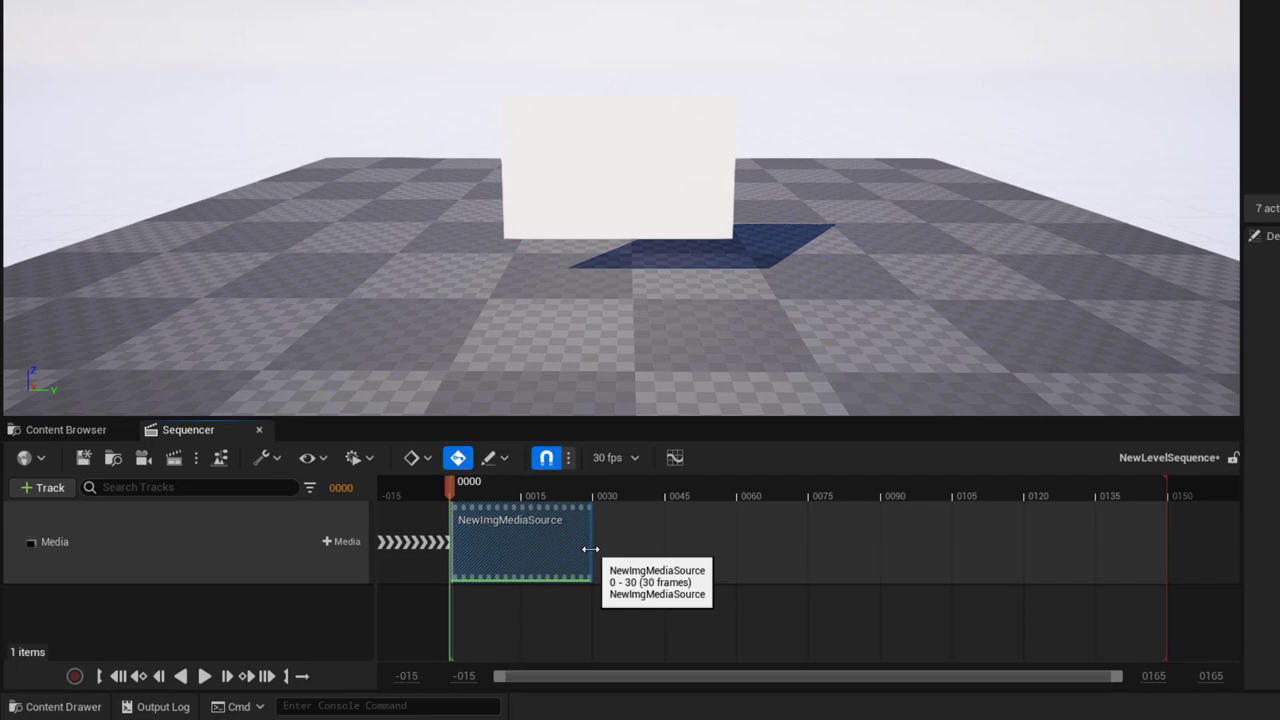
Extend the section to frame 153, output it to NewMediaPlayer_Video, and scrub to frame 33
left_click_drag(785, 493, 1279, 485)
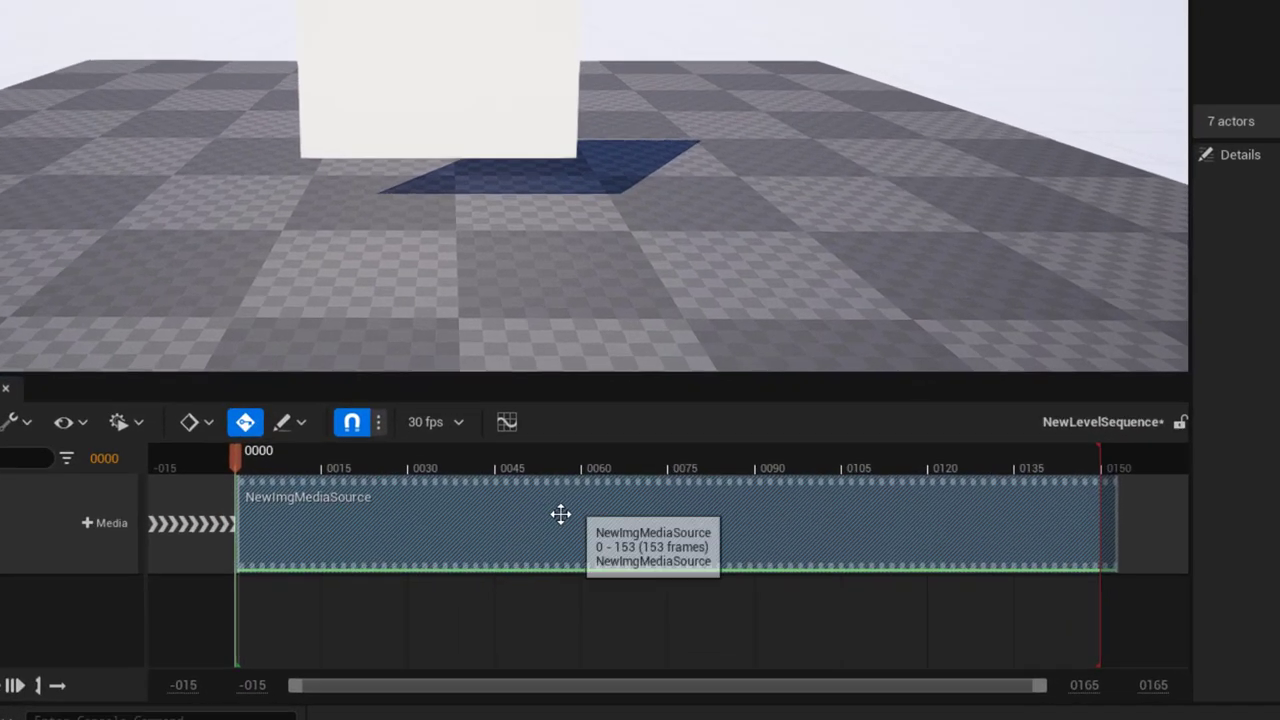
right_click(795, 530)
mouse_move(378, 44)
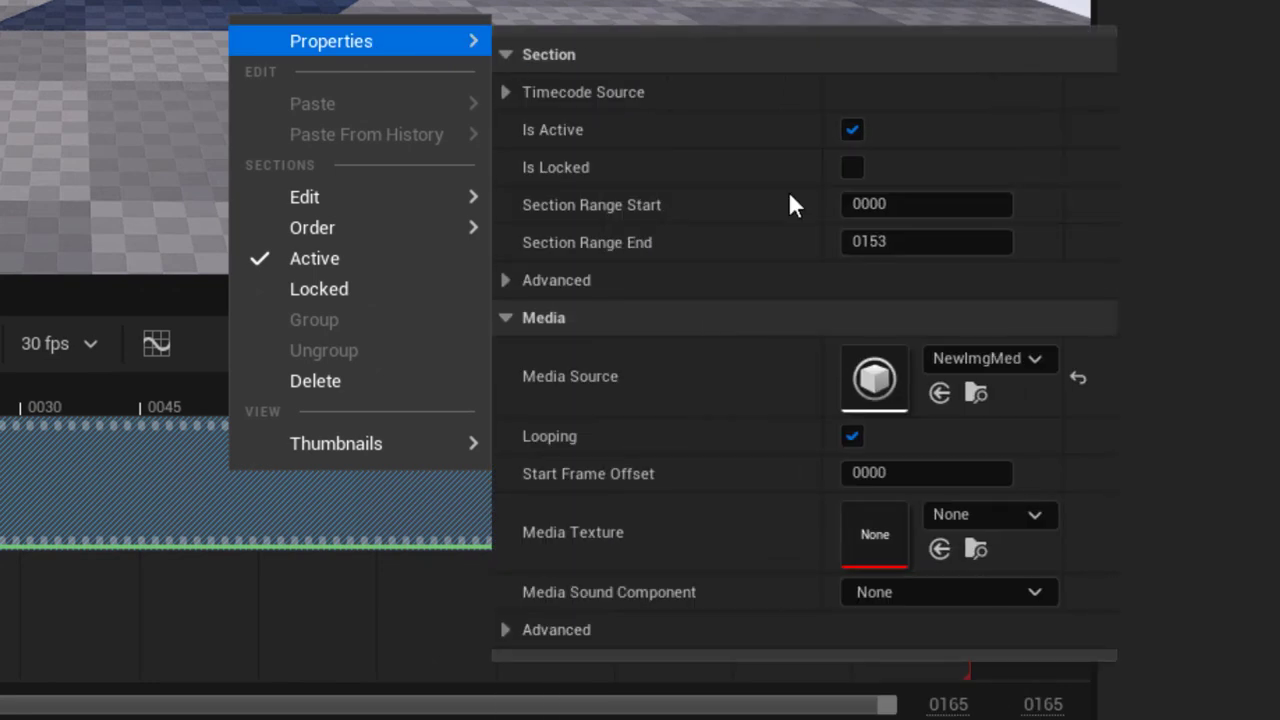
left_click(979, 512)
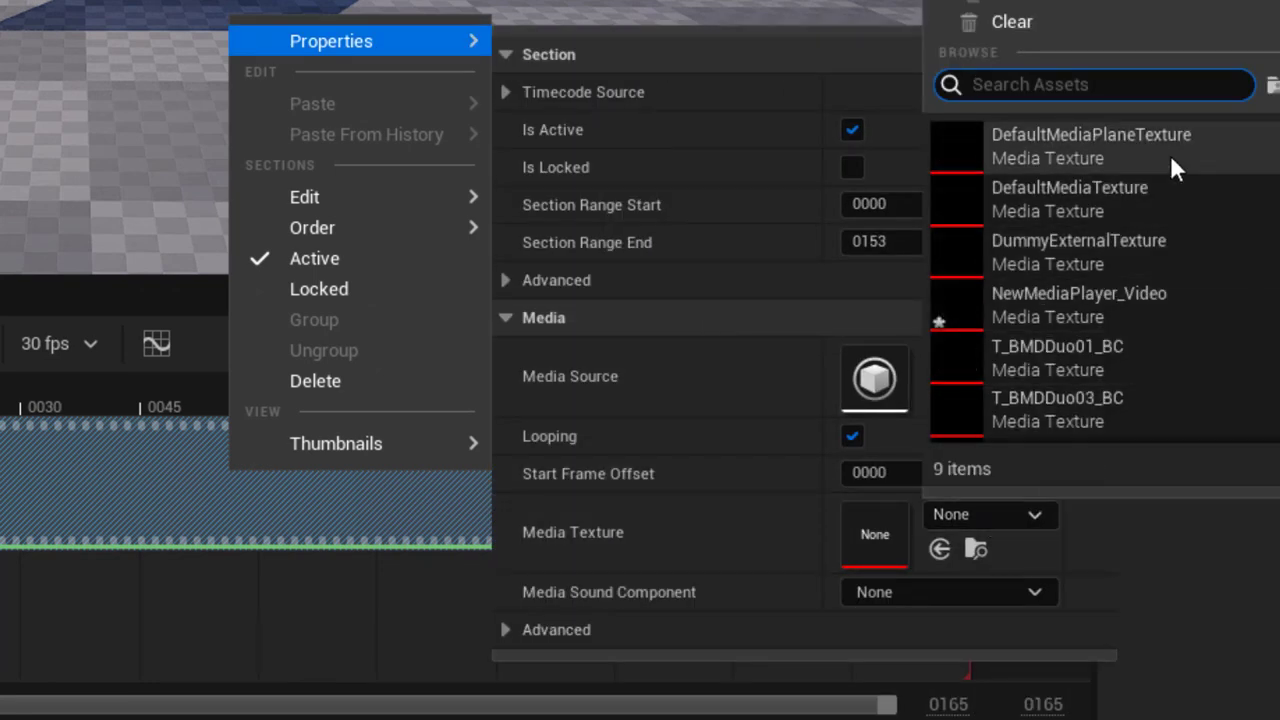
left_click(1152, 298)
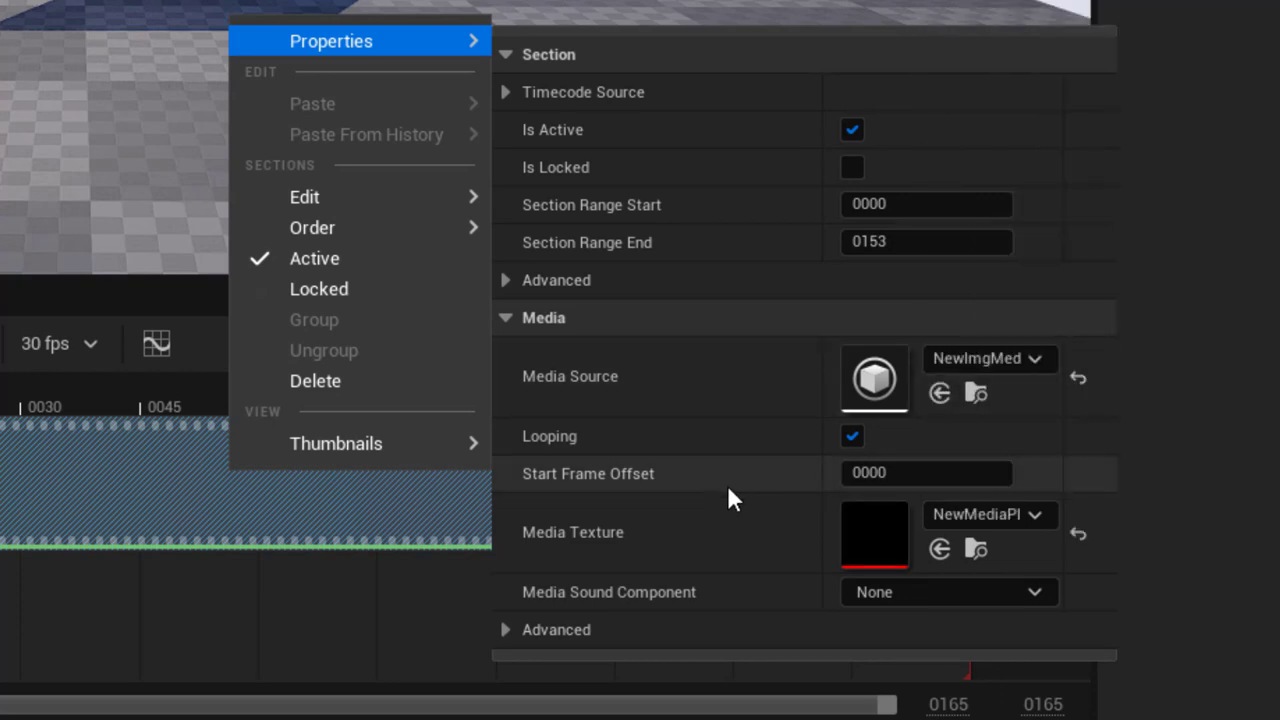
left_click(211, 631)
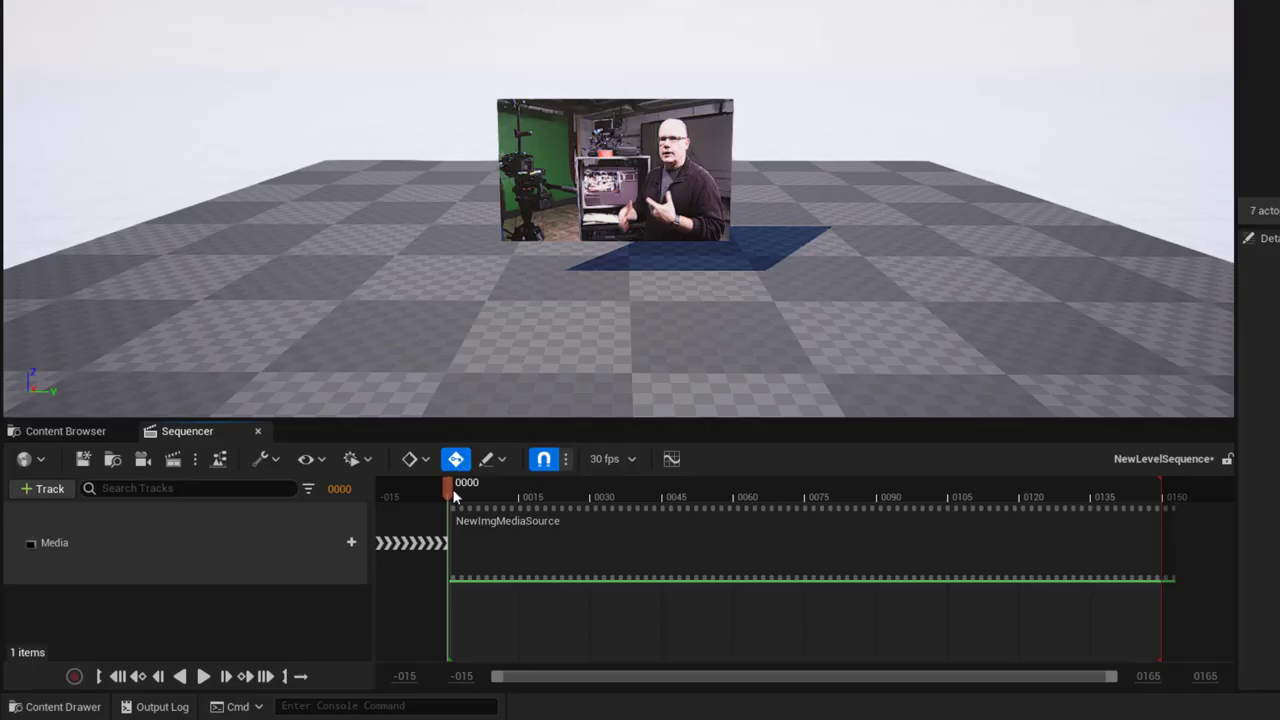
left_click_drag(462, 492, 619, 500)
left_click(654, 512)
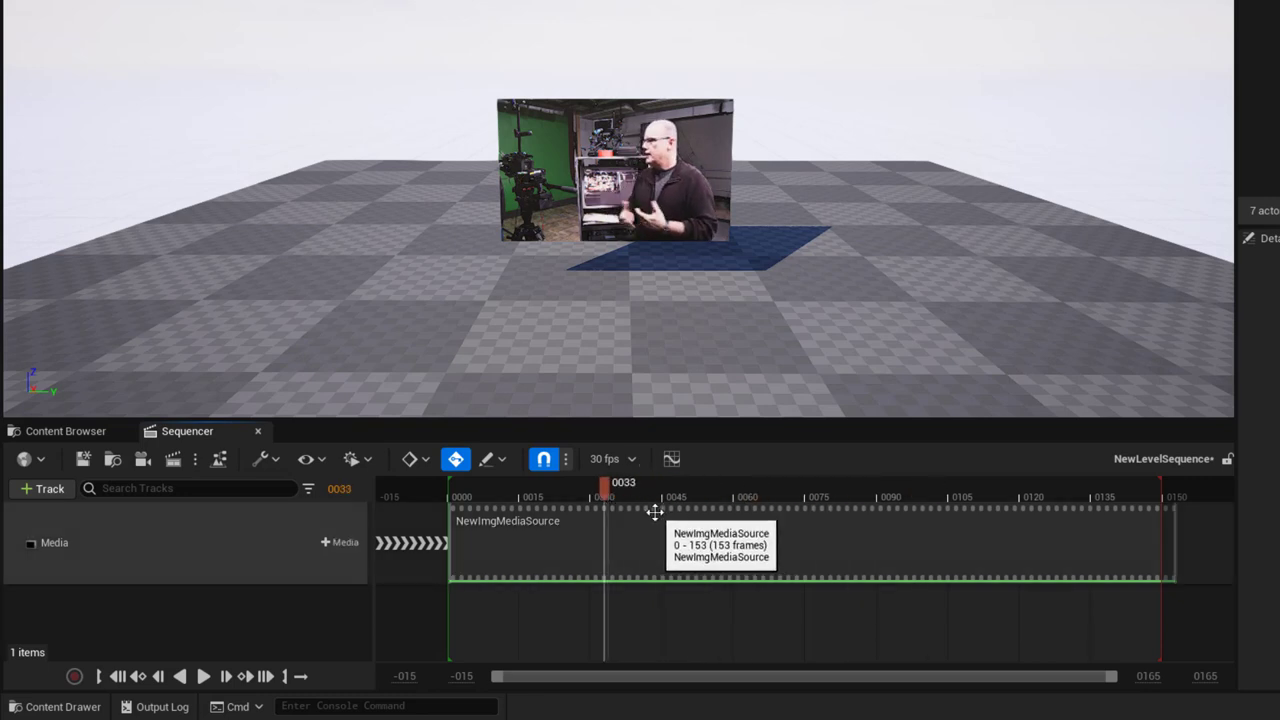